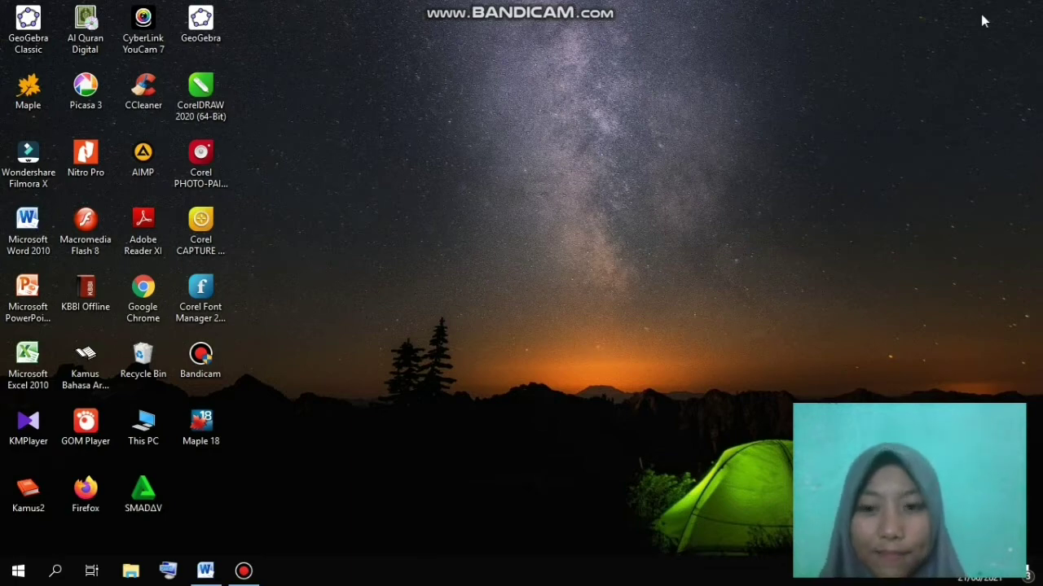
# Launch Maple 18 and create a new blank worksheet.
pyautogui.doubleClick(188, 436)
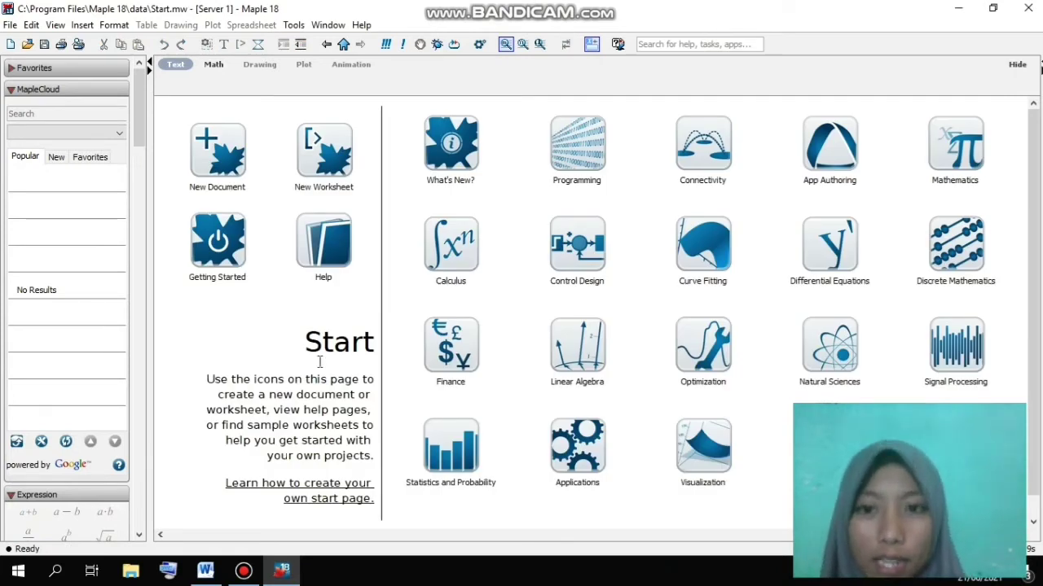
pyautogui.click(340, 170)
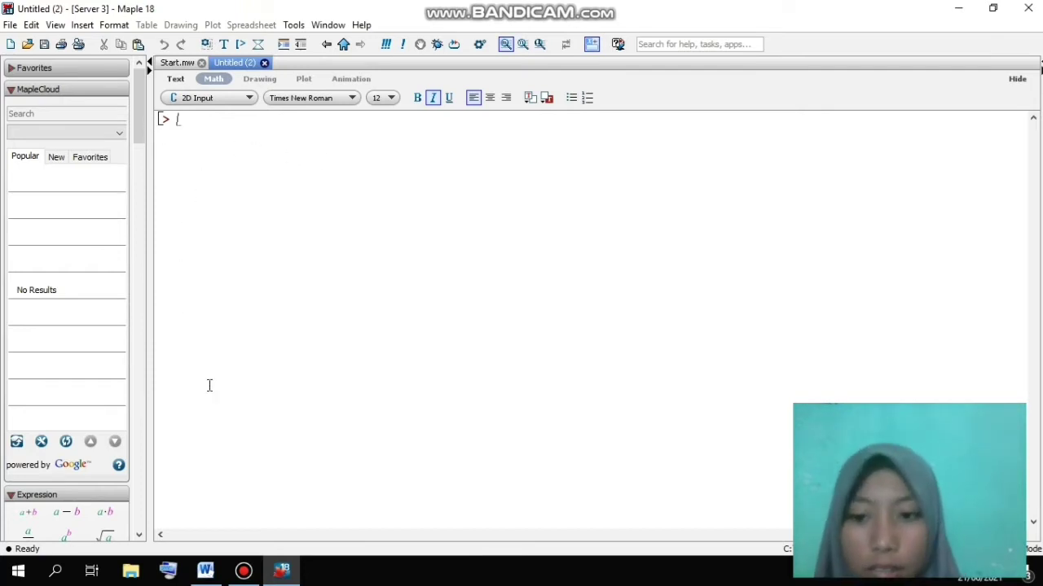
# Switch to the Word document and read the two trigonometric functions listed for differentiation.
pyautogui.click(203, 570)
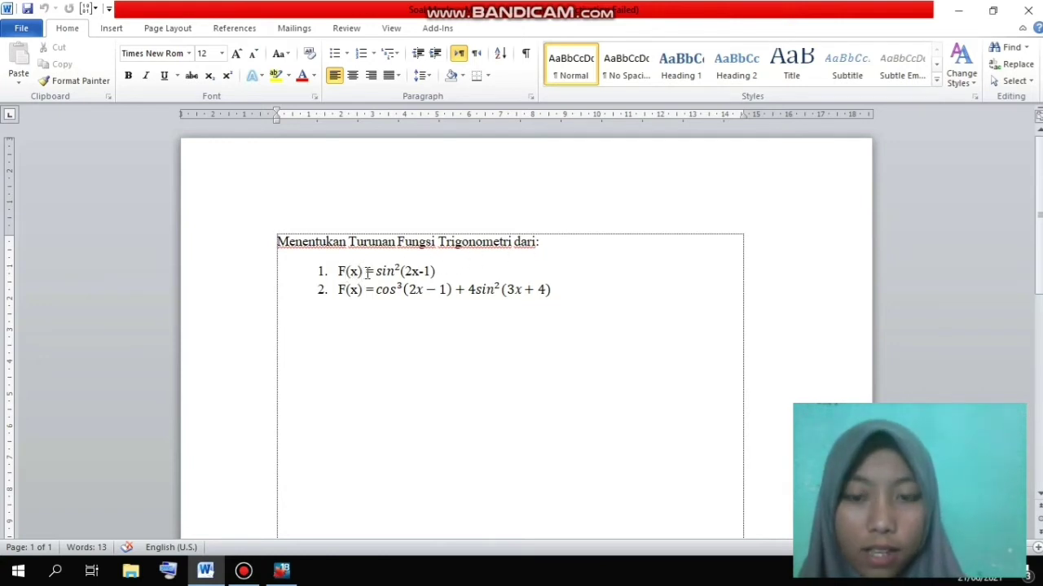
pyautogui.click(380, 274)
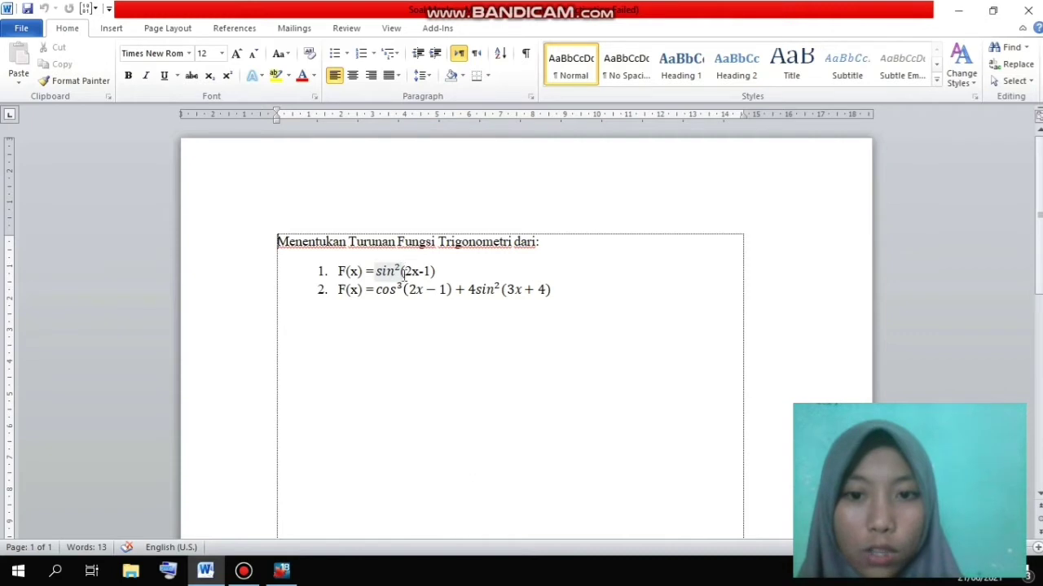
pyautogui.click(420, 291)
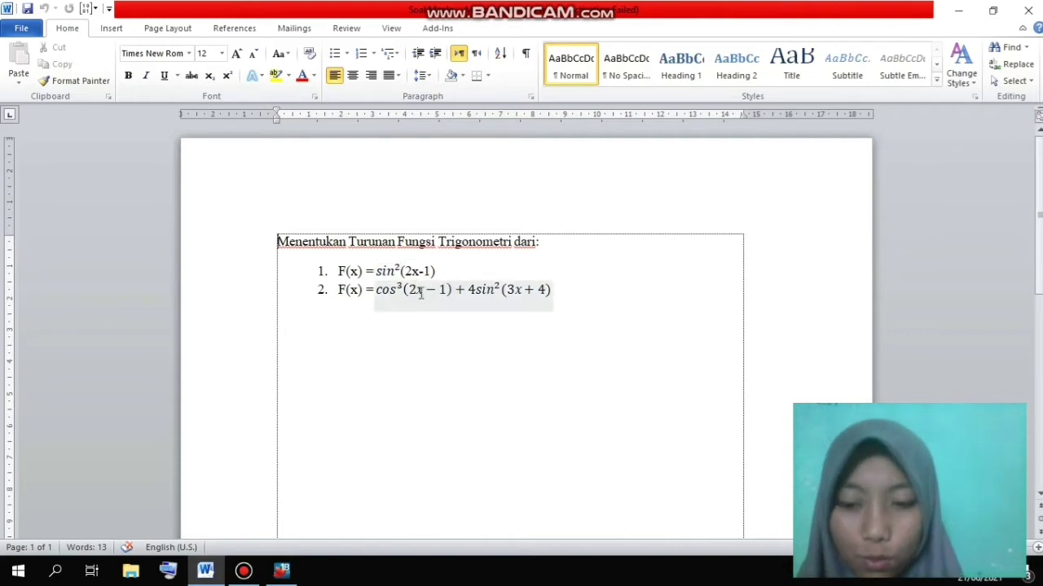
# Switch back to Maple and define the first function as f := sin^2(2x-1), evaluating the line.
pyautogui.click(282, 572)
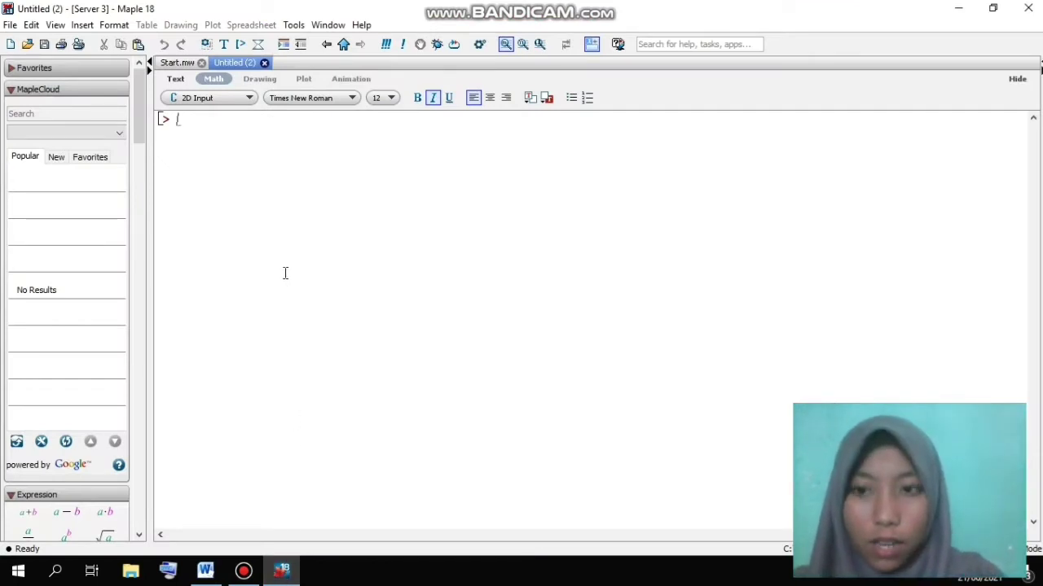
pyautogui.write('F')
pyautogui.press('BackSpace')
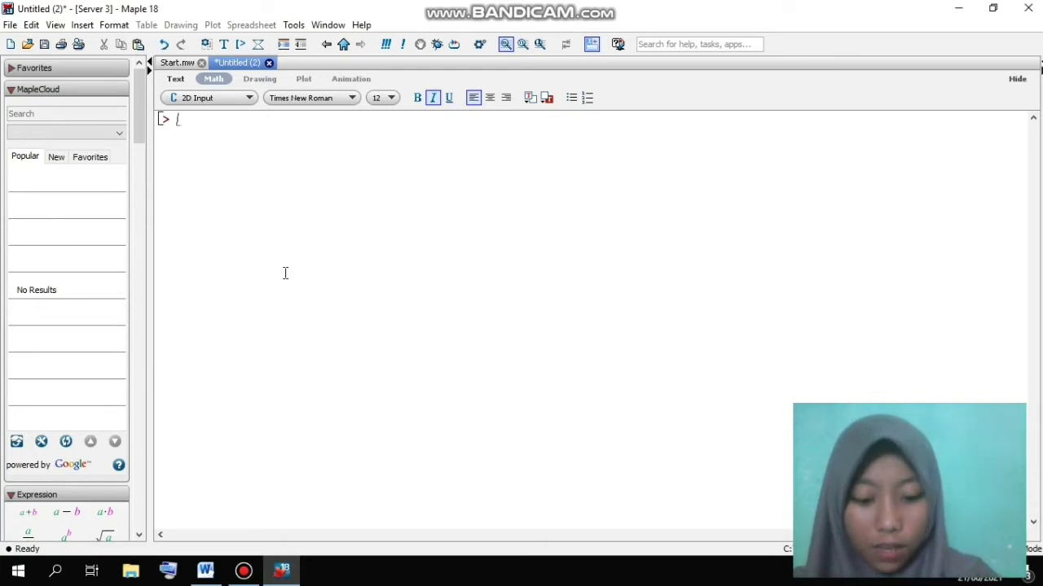
pyautogui.write('f')
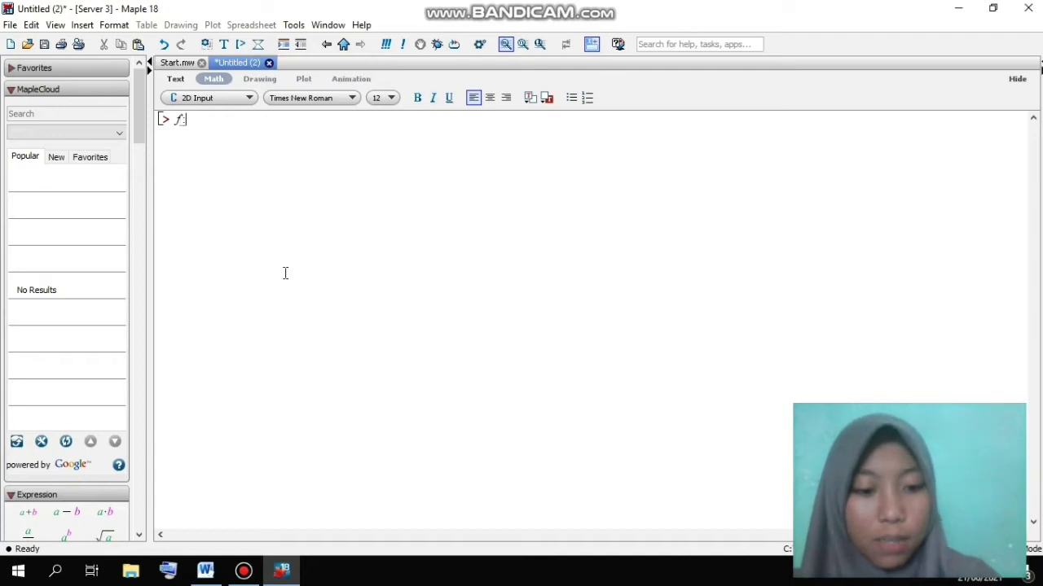
pyautogui.write(':=')
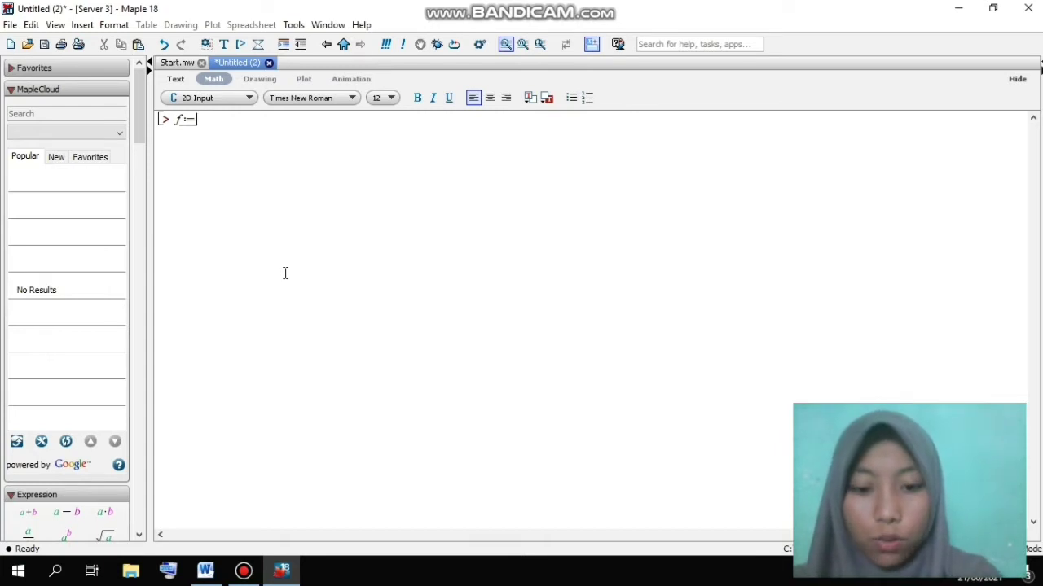
pyautogui.write('sin')
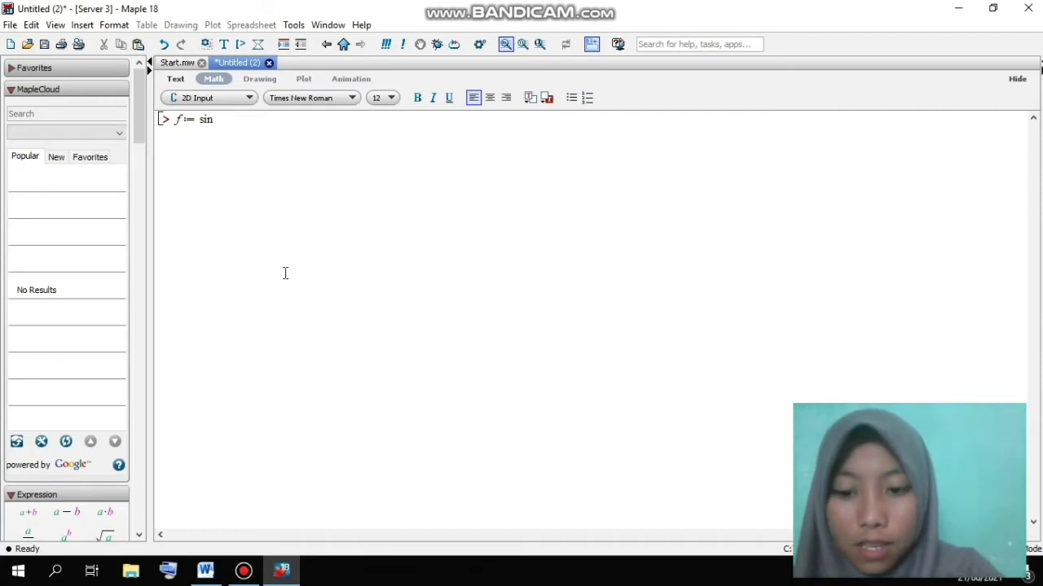
pyautogui.press('^')
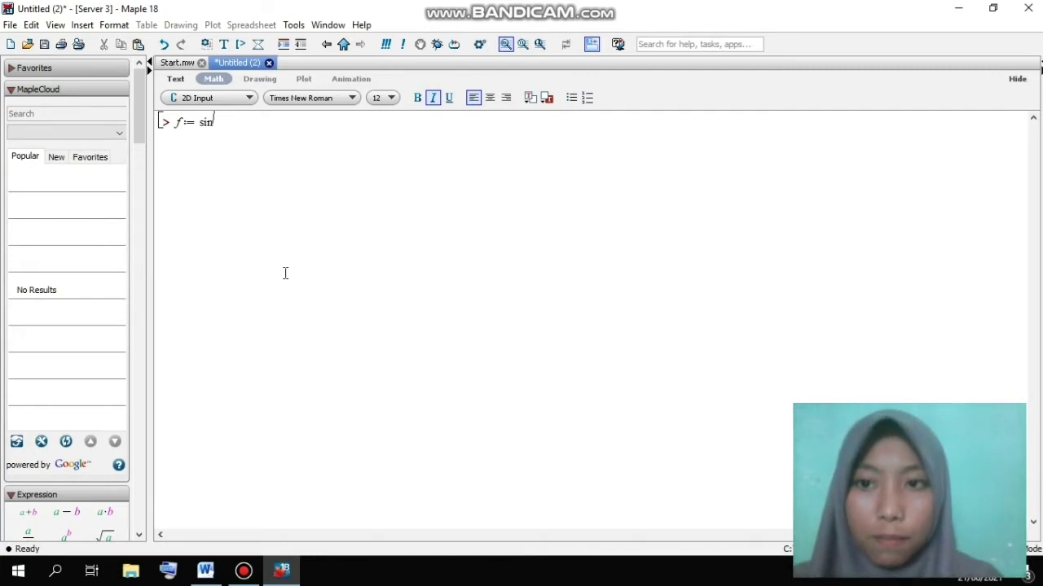
pyautogui.write('2')
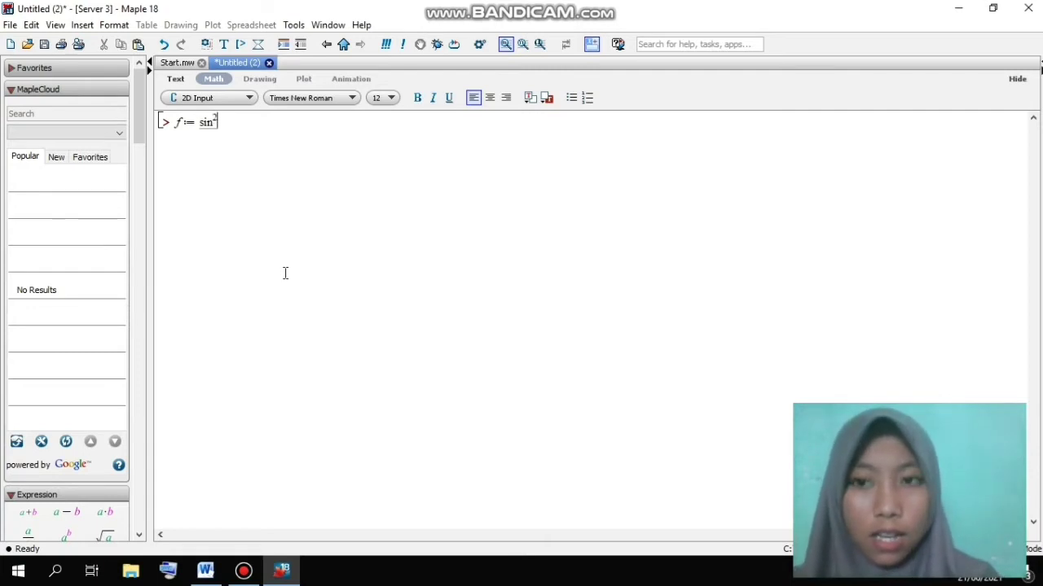
pyautogui.press('Right')
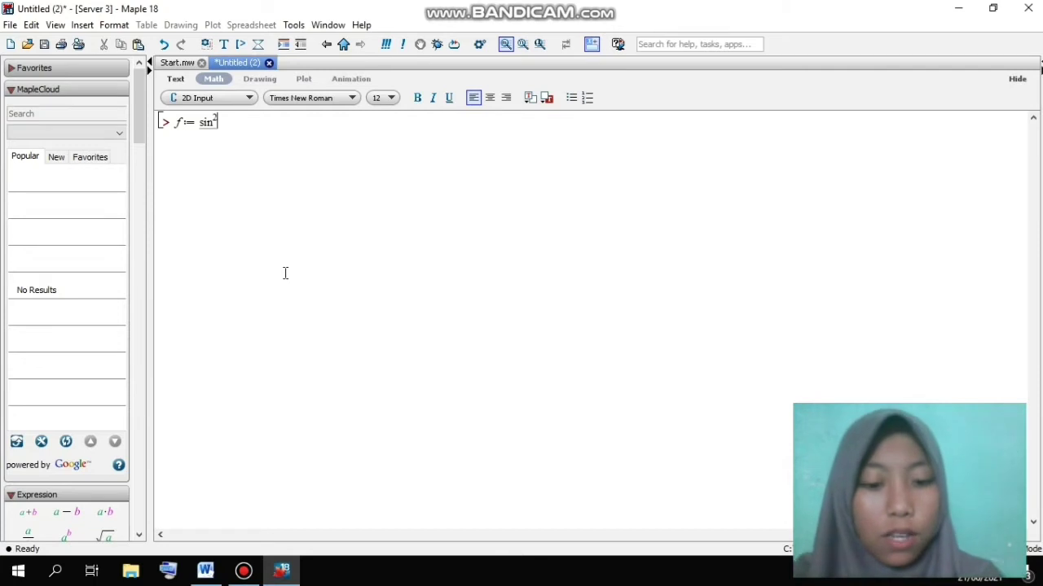
pyautogui.write('(2')
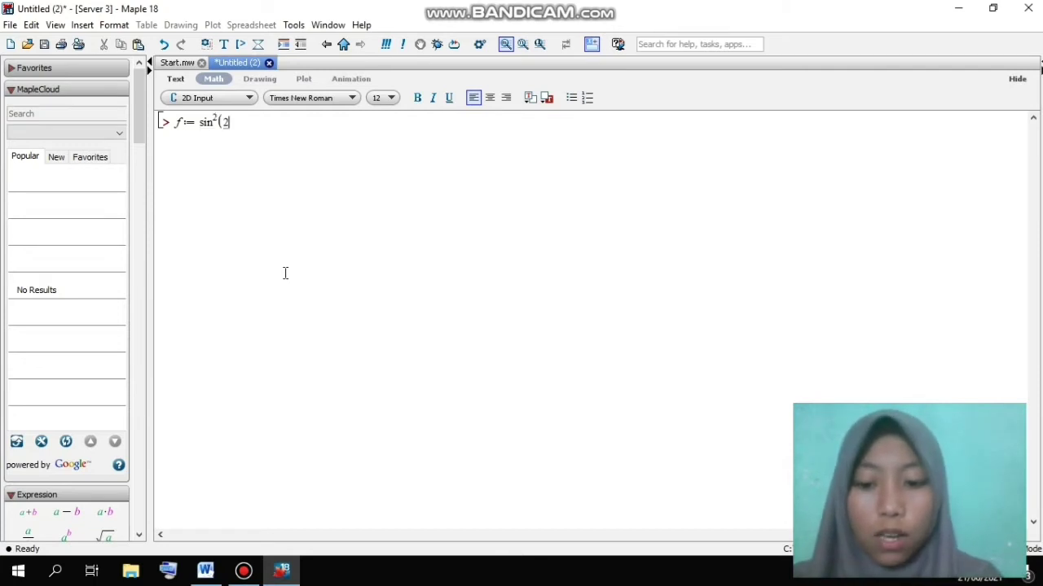
pyautogui.write('x-')
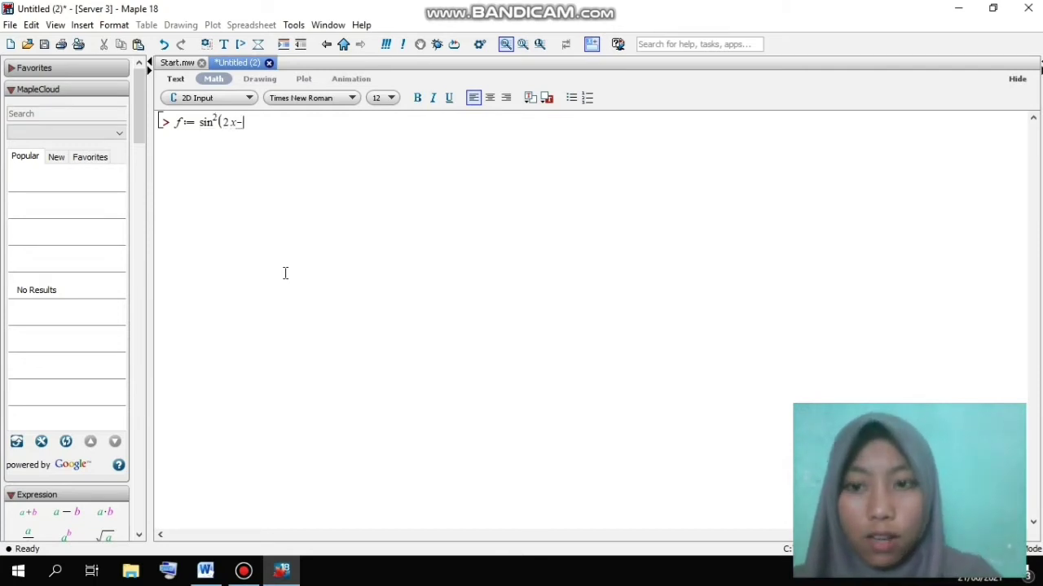
pyautogui.write('1)')
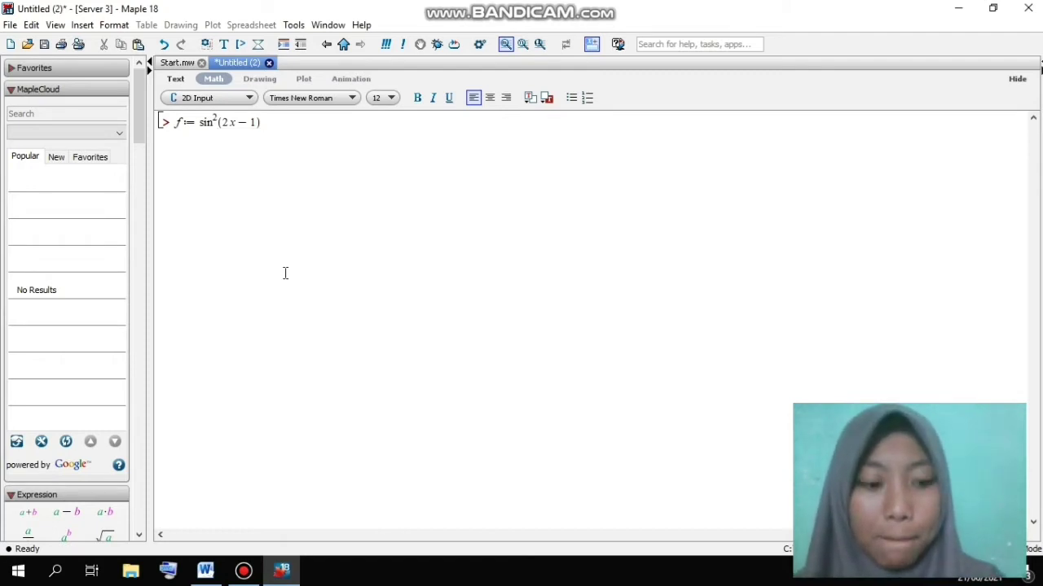
pyautogui.press('Return')
pyautogui.press('Return')
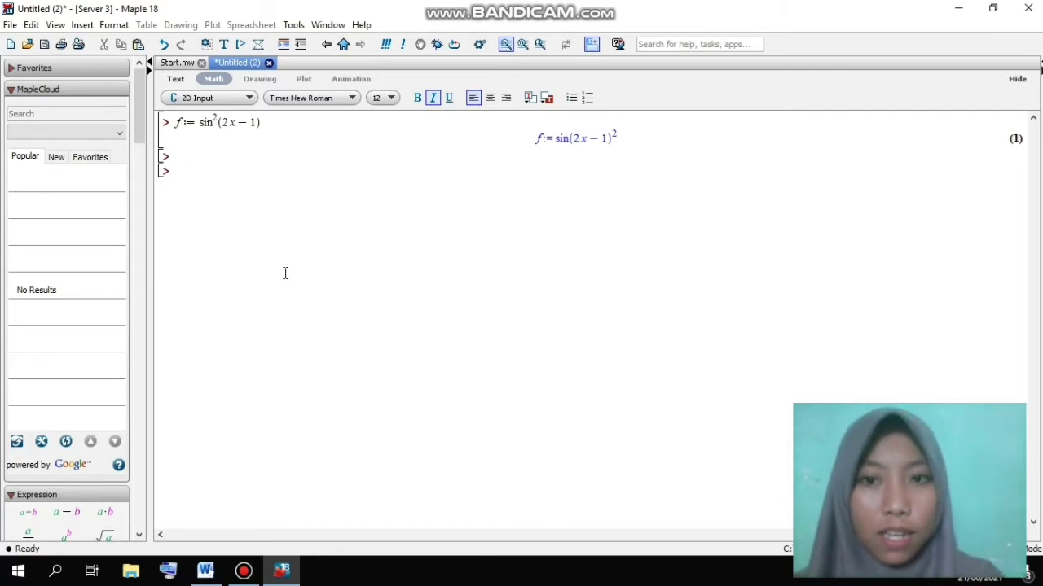
# Below the function definition, evaluate Diff(f,x) to write the unevaluated derivative of f.
pyautogui.click(231, 150)
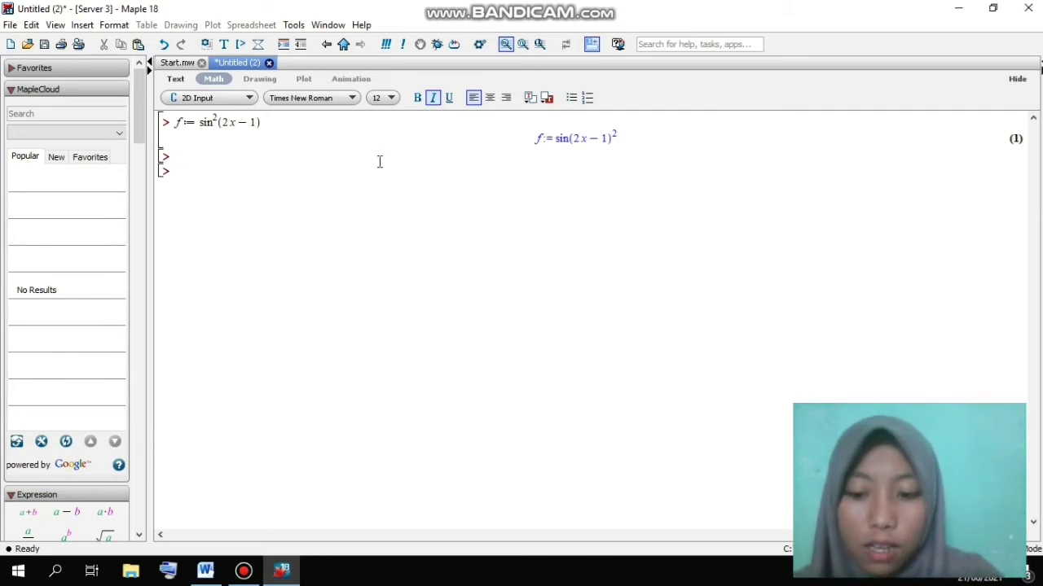
pyautogui.write('Diff')
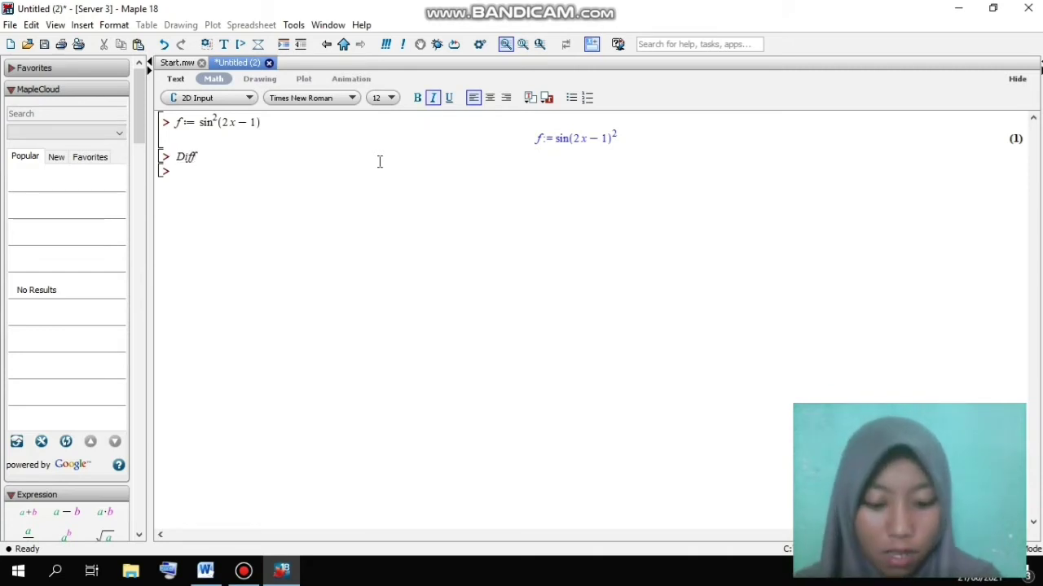
pyautogui.write('(f')
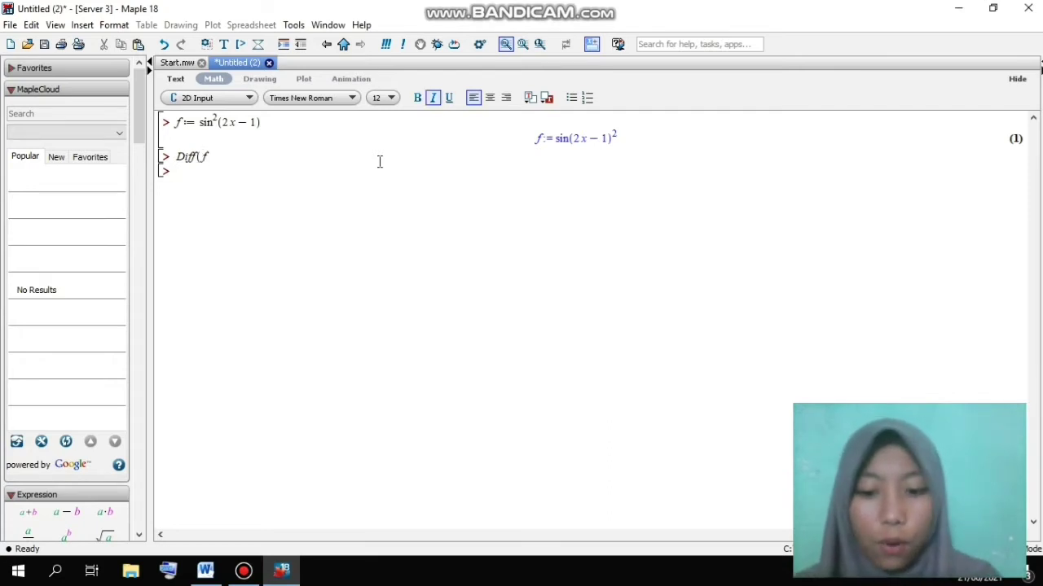
pyautogui.write(', x)')
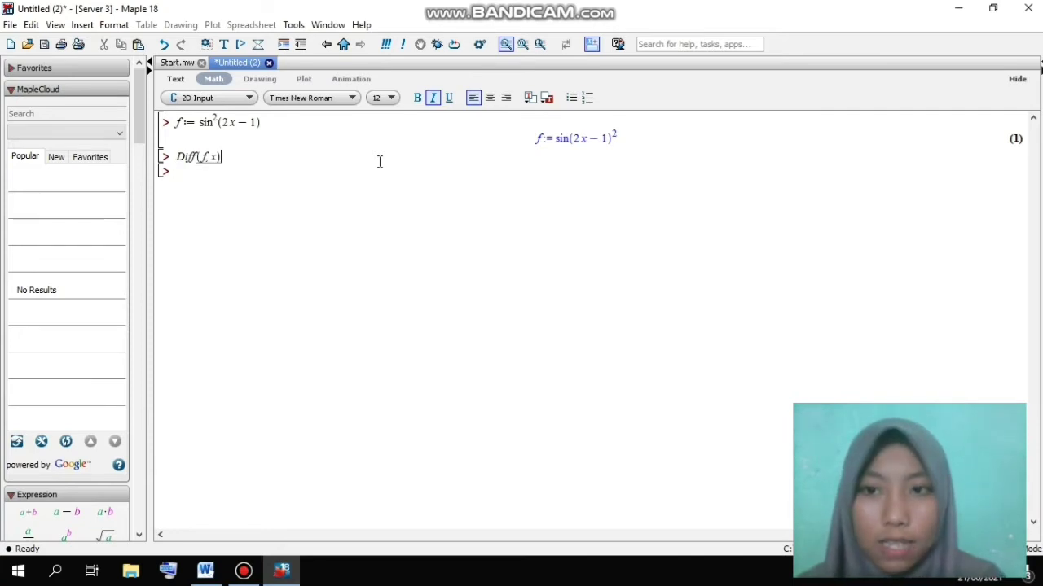
pyautogui.press('Return')
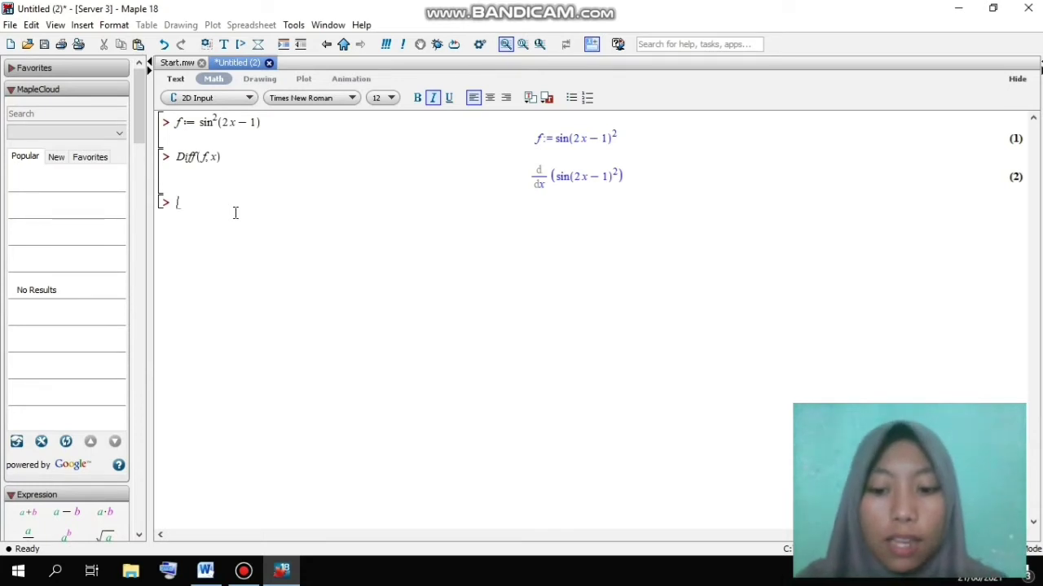
# On the next line, evaluate diff(f,x) to compute the derivative of f with respect to x.
pyautogui.write('d')
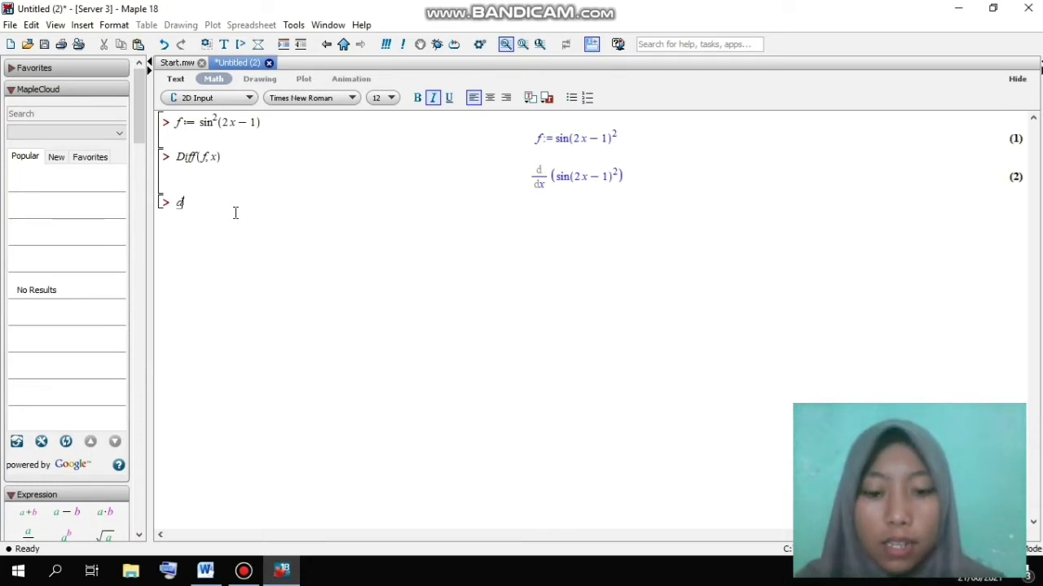
pyautogui.write('iff')
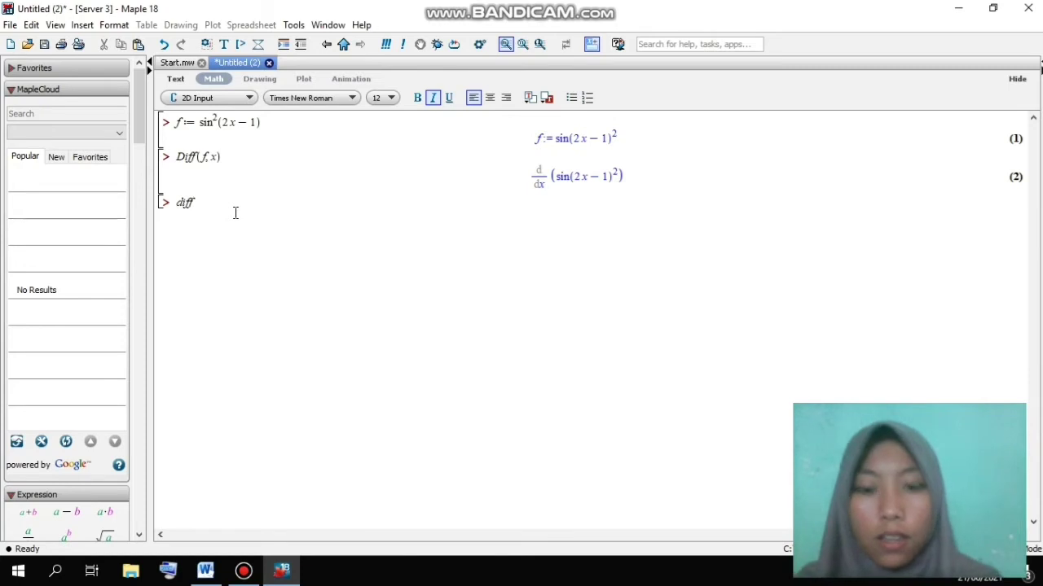
pyautogui.write('(')
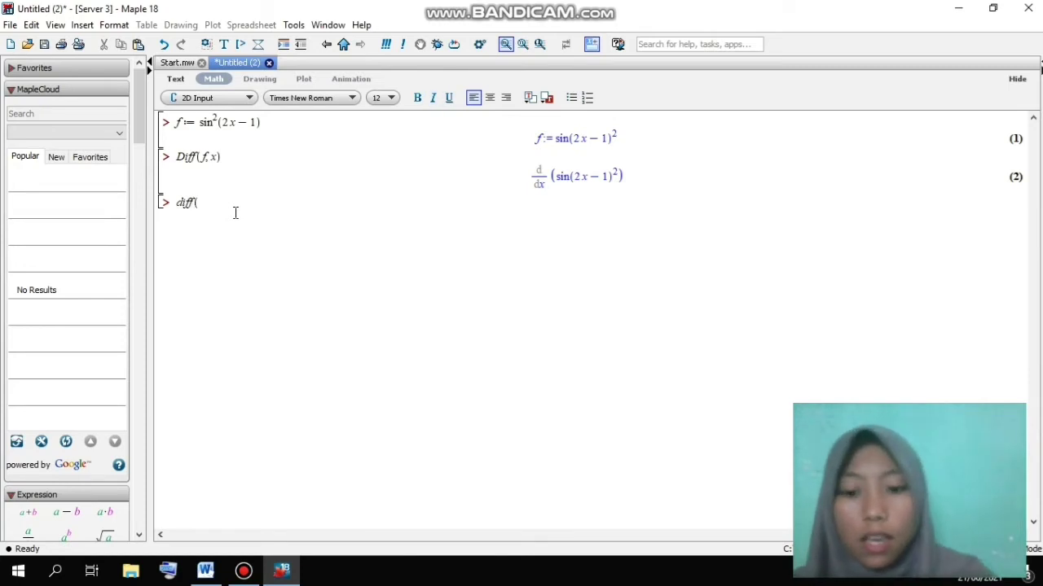
pyautogui.write('f, x')
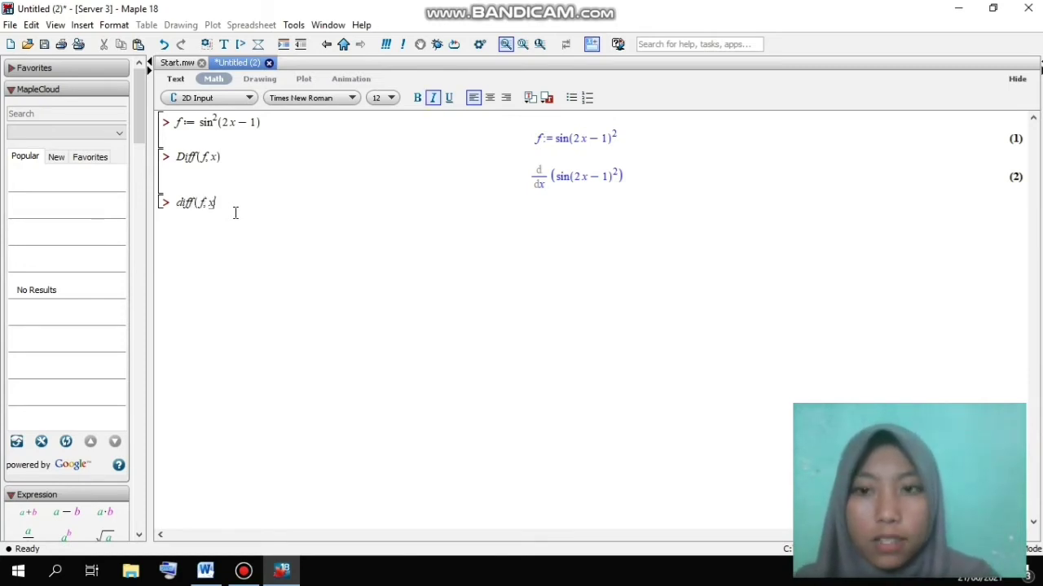
pyautogui.write(')')
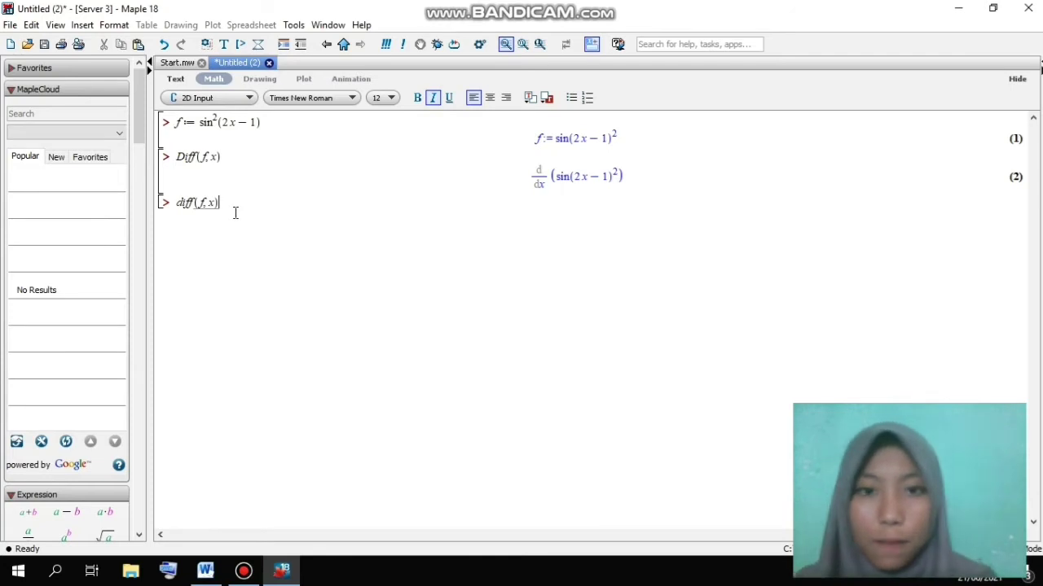
pyautogui.press('Return')
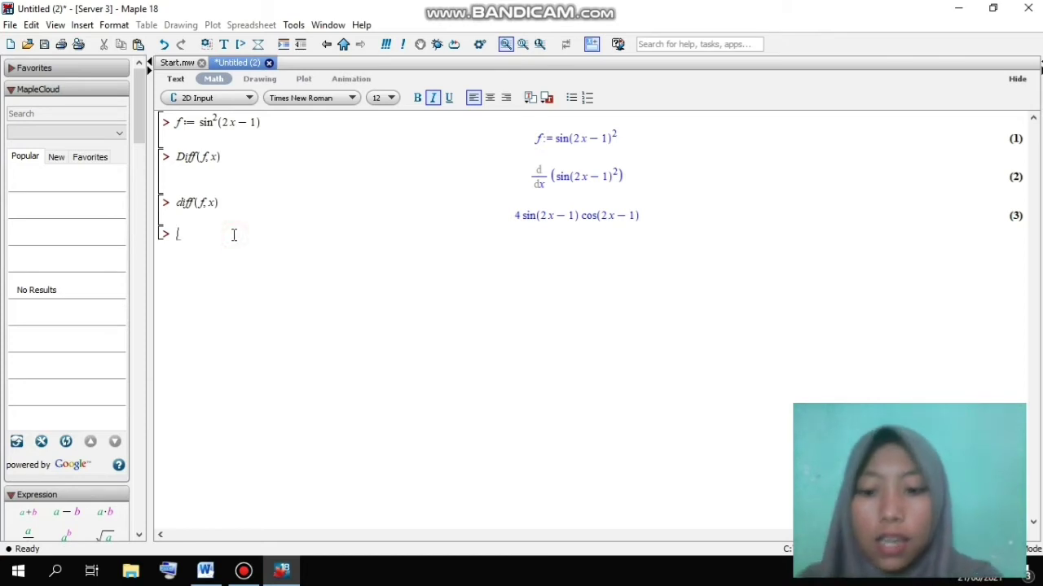
# Execute the restart command on the next line to clear the stored definitions.
pyautogui.write('restart')
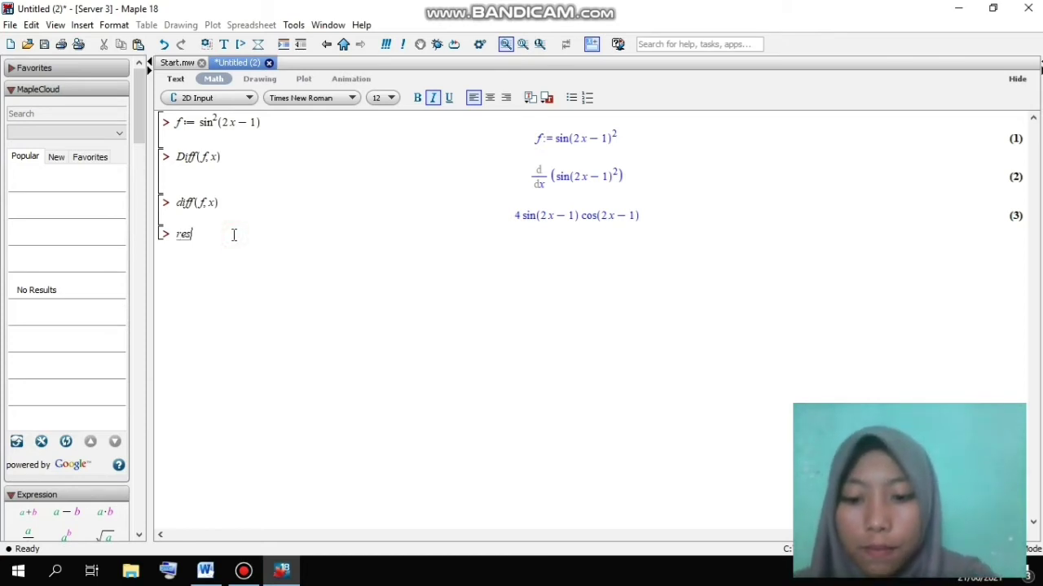
pyautogui.press('BackSpace')
pyautogui.press('BackSpace')
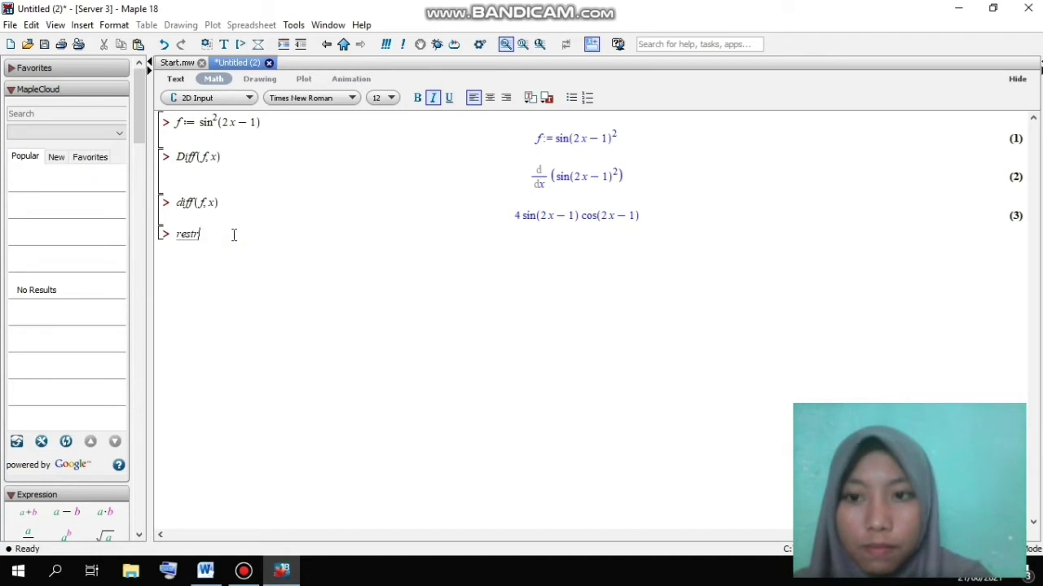
pyautogui.write('art')
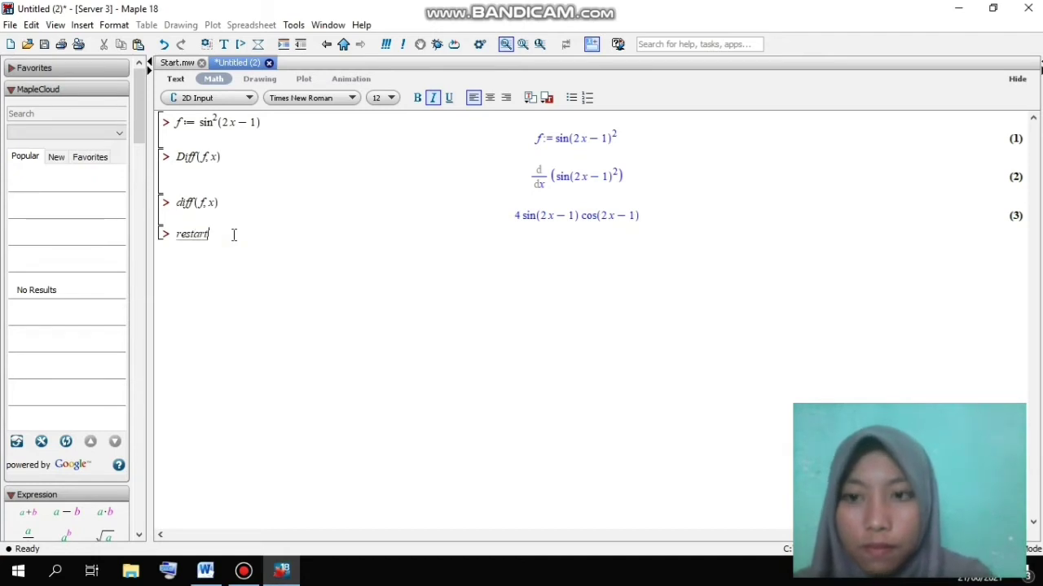
pyautogui.press('Return')
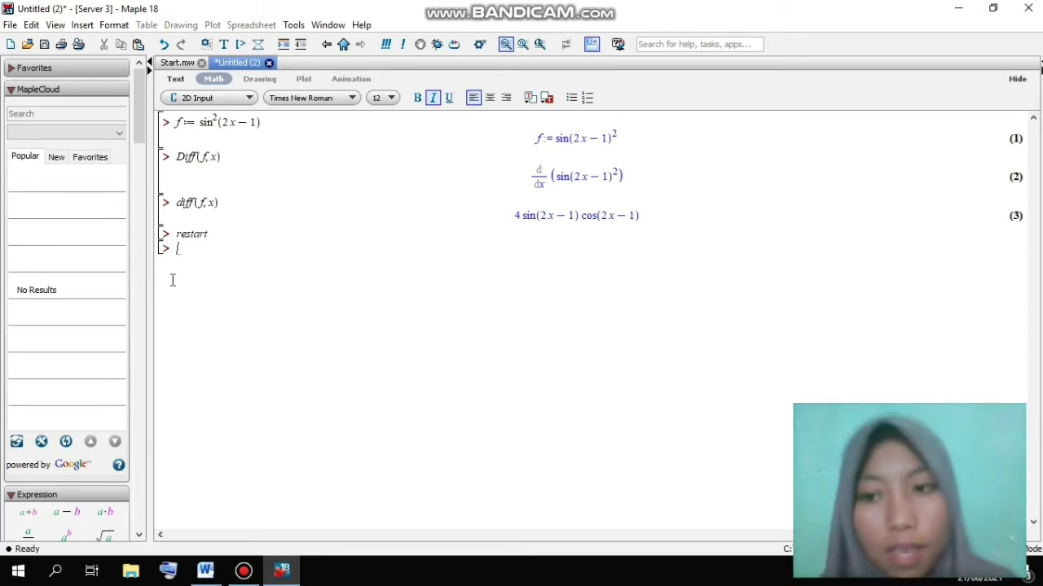
# Insert the d/dx f derivative template from the Calculus palette on the empty line, keeping x as the variable.
pyautogui.click(145, 141)
pyautogui.moveTo(145, 142); pyautogui.dragTo(156, 242)
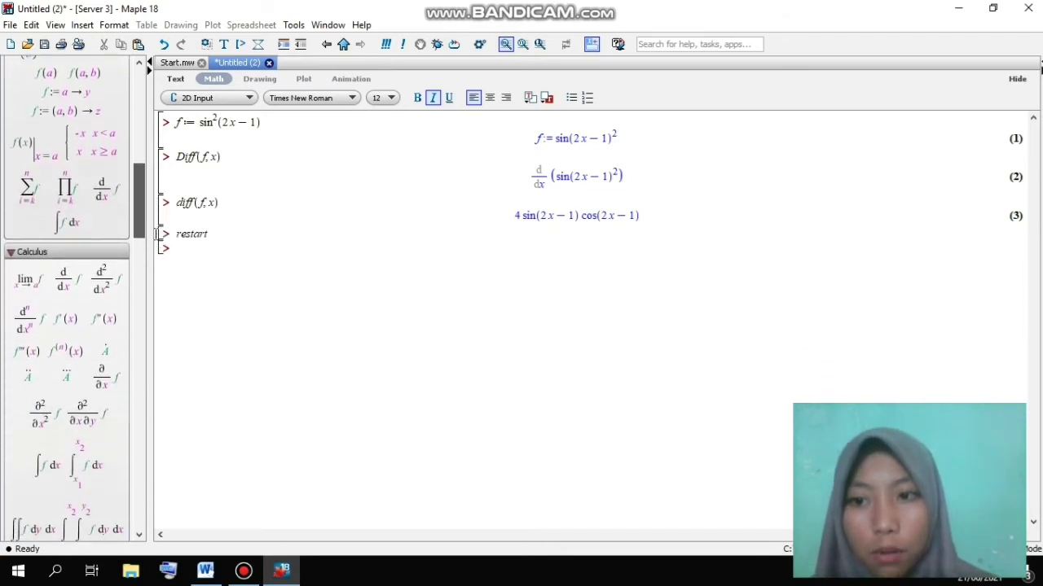
pyautogui.click(72, 287)
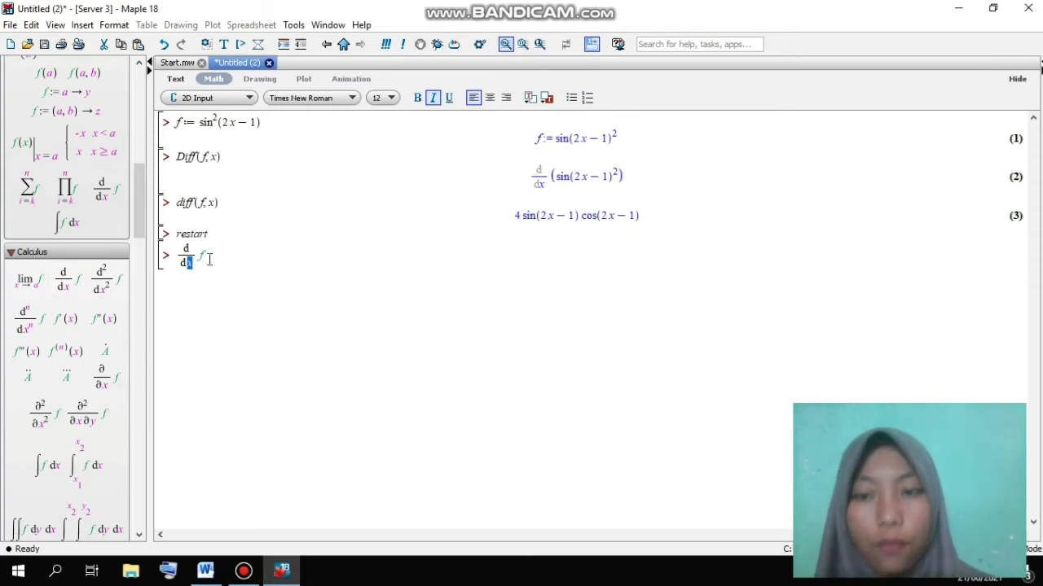
pyautogui.press('Tab')
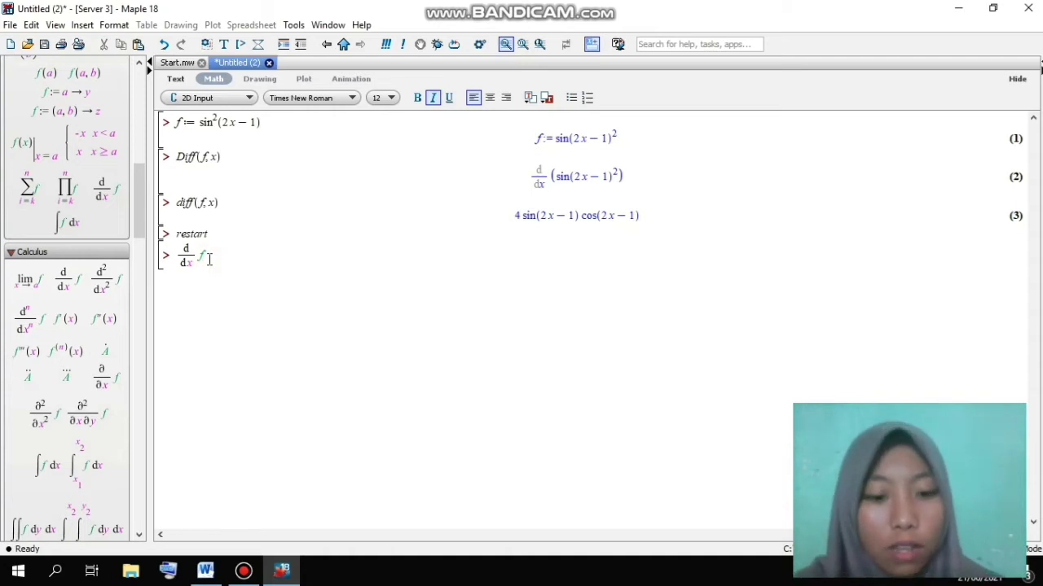
# Complete the derivative template as d/dx f(sin^2(2x-1)) and evaluate it.
pyautogui.write('(')
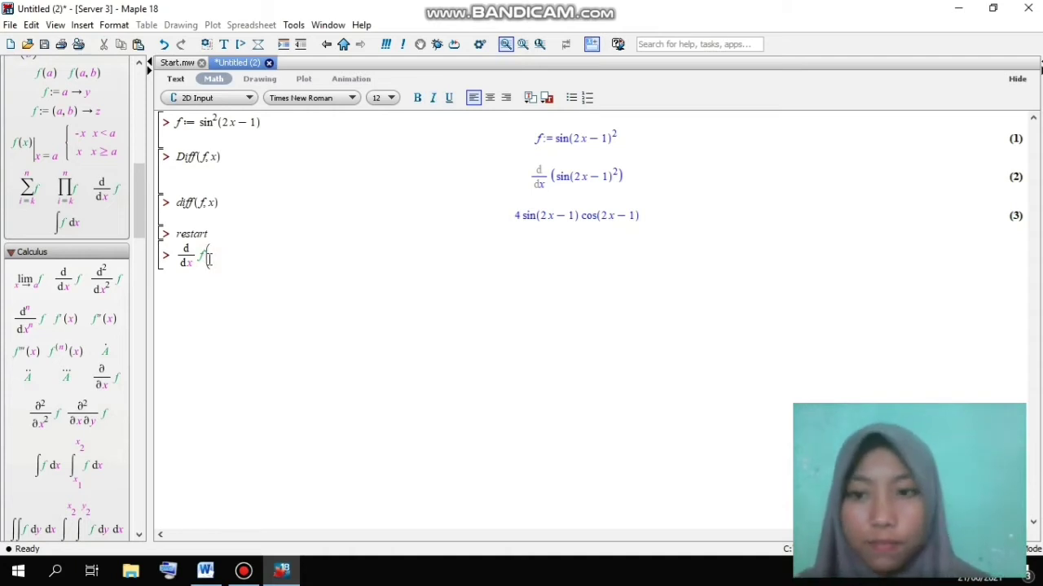
pyautogui.write('sin')
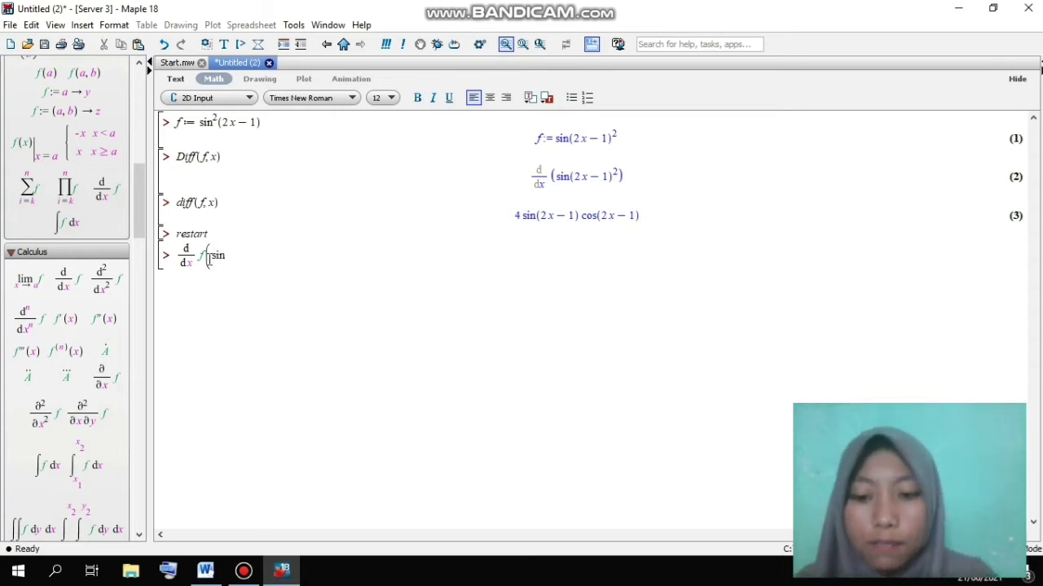
pyautogui.write('^')
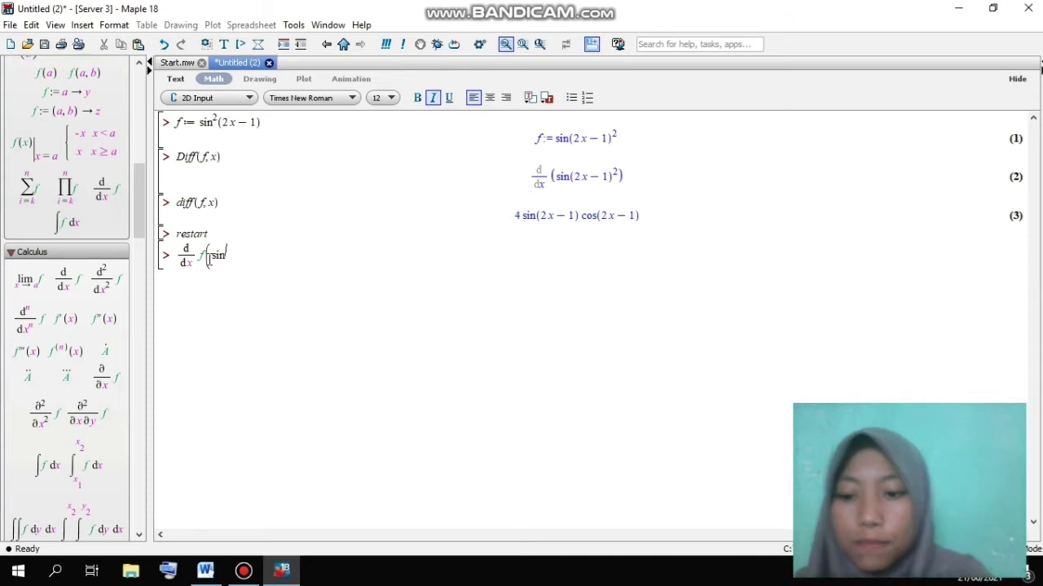
pyautogui.write('2')
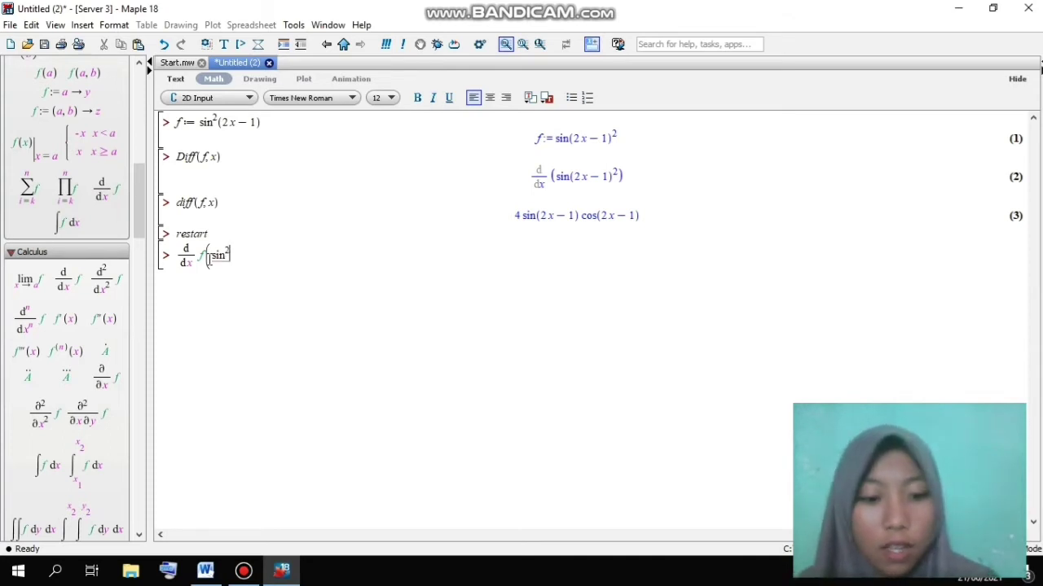
pyautogui.press('Right')
pyautogui.write('(')
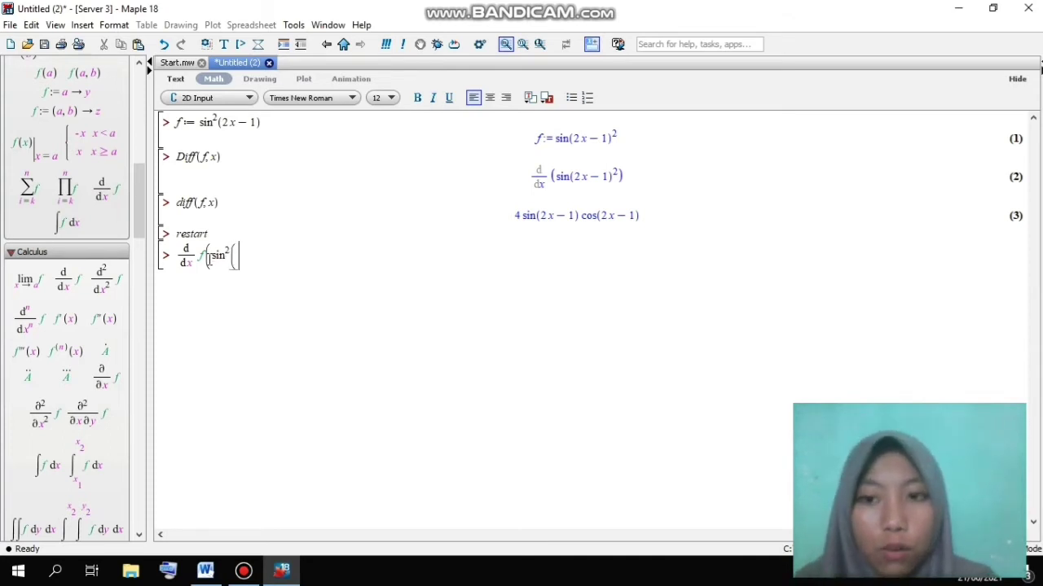
pyautogui.write('2')
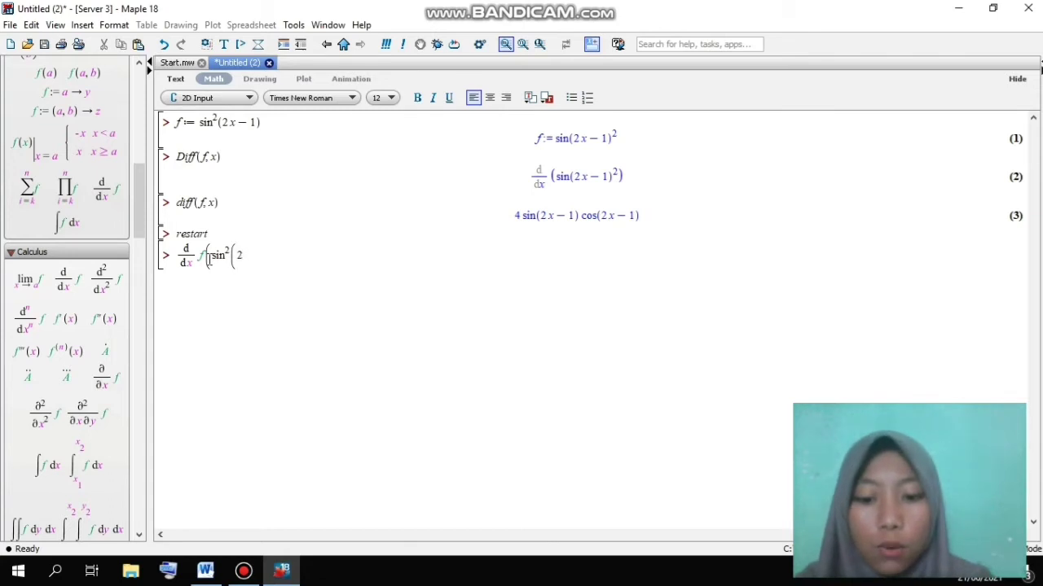
pyautogui.write('x-')
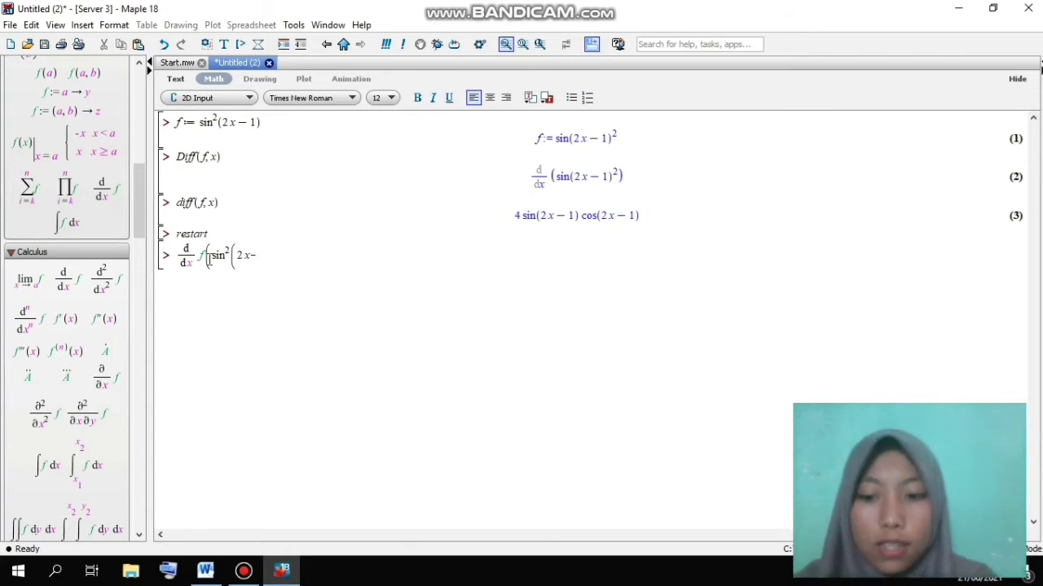
pyautogui.write('1')
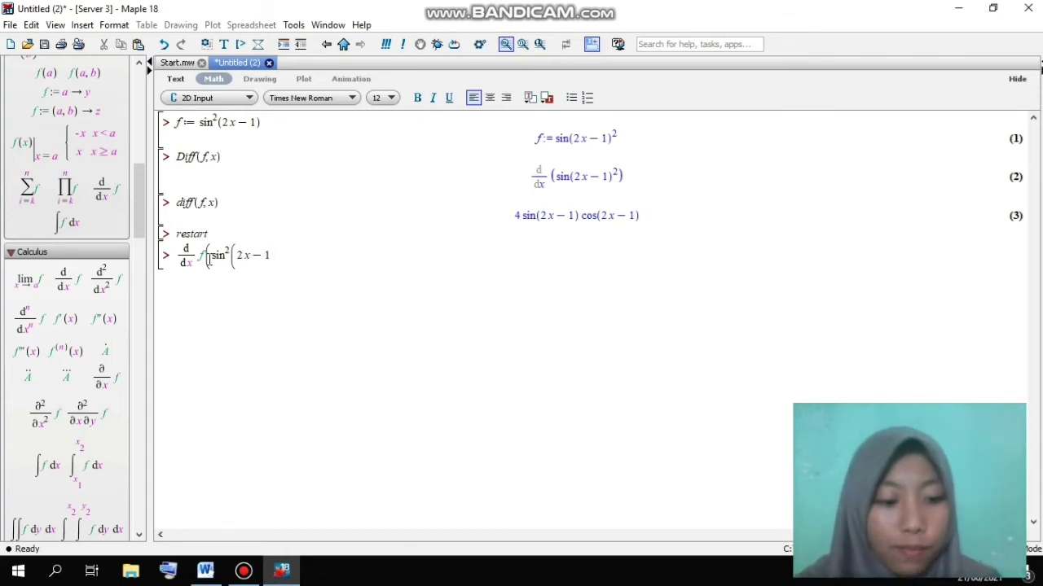
pyautogui.write(')')
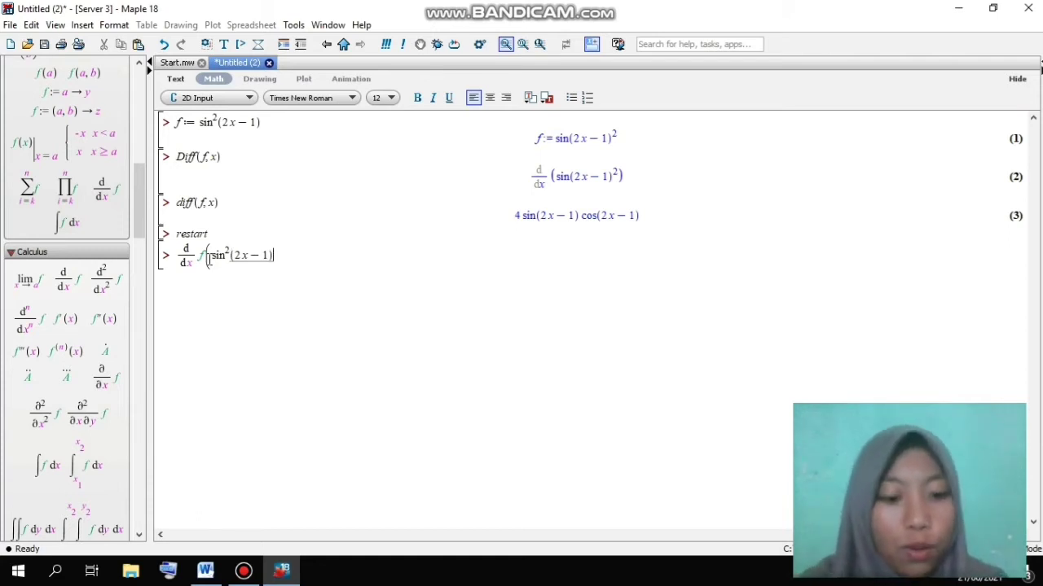
pyautogui.write(')')
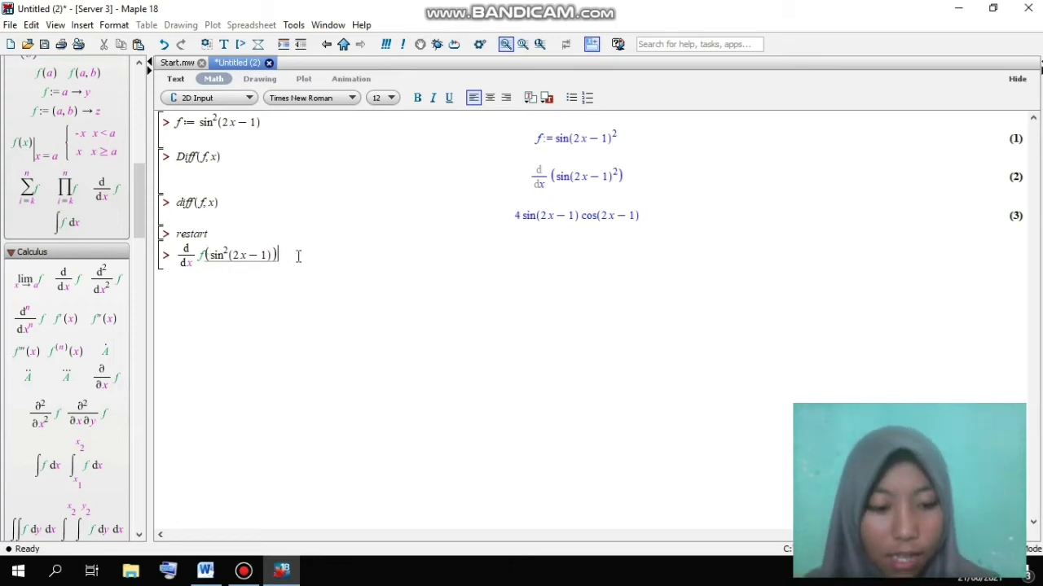
pyautogui.press('Return')
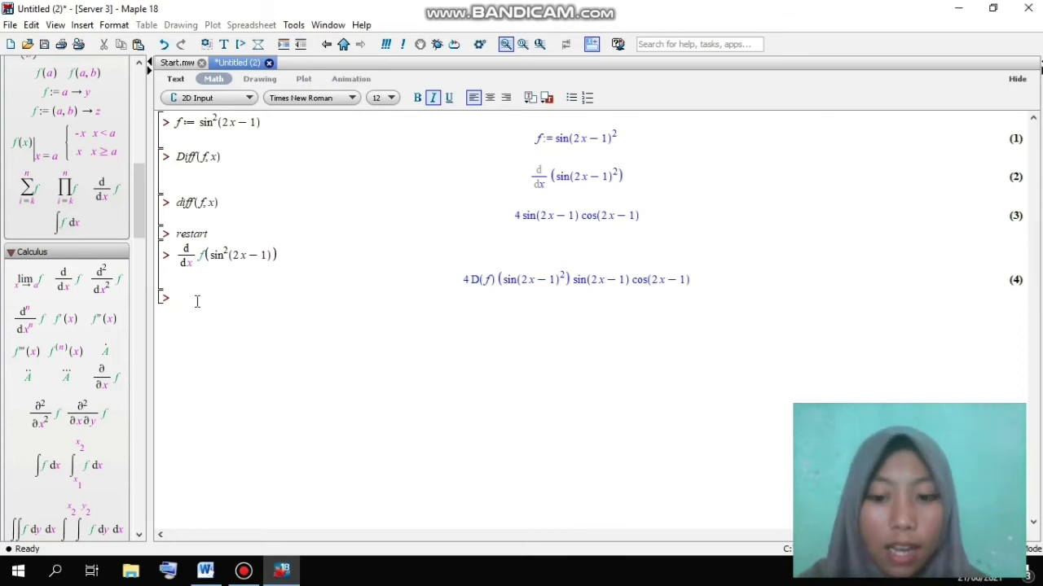
# Execute the restart command below the evaluated derivative template.
pyautogui.write('start')
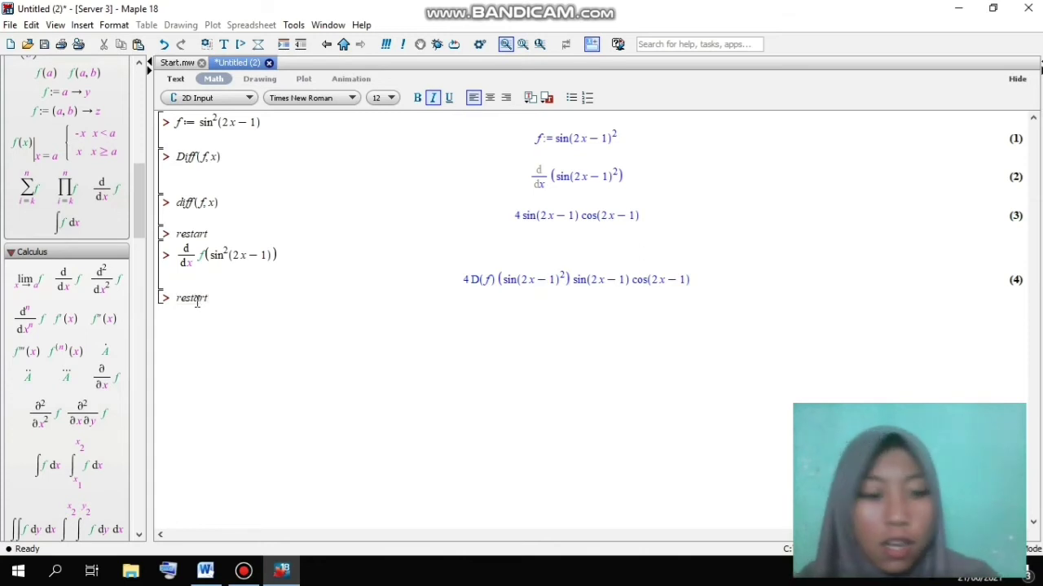
pyautogui.press('Return')
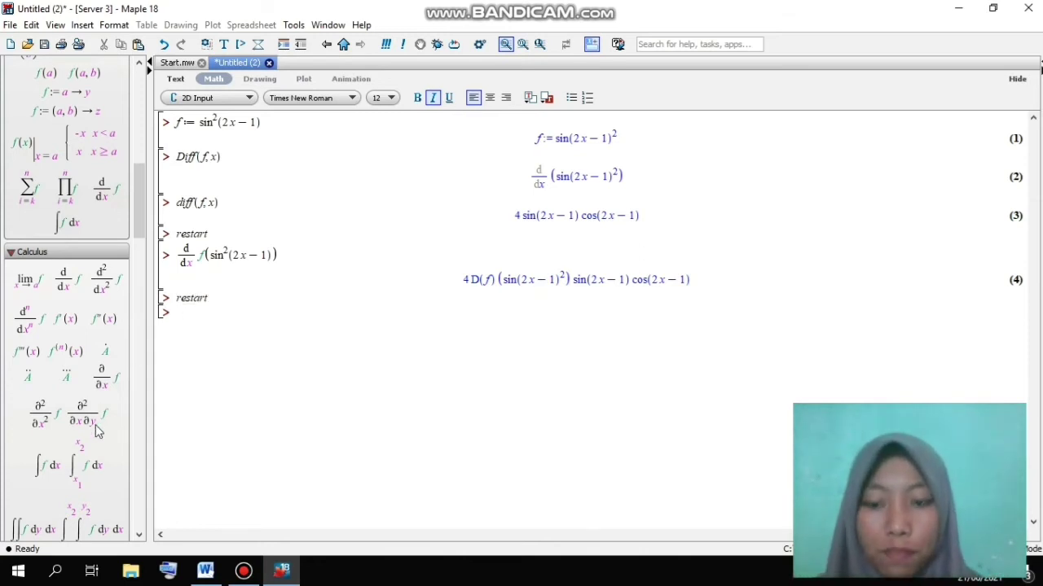
# Consult the second function in the Word document and begin its definition in Maple with f :=.
pyautogui.click(205, 571)
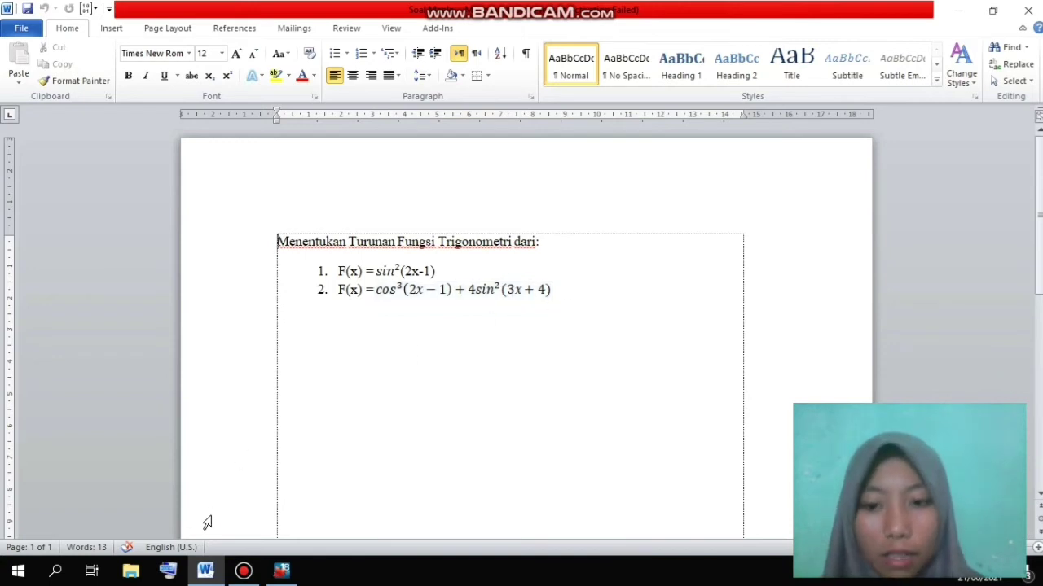
pyautogui.click(281, 572)
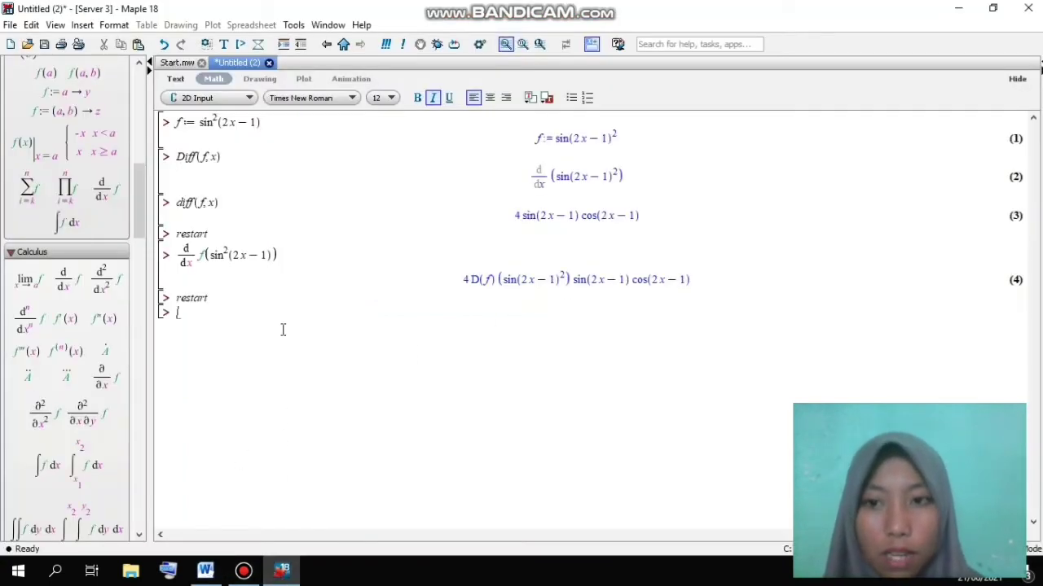
pyautogui.write('f')
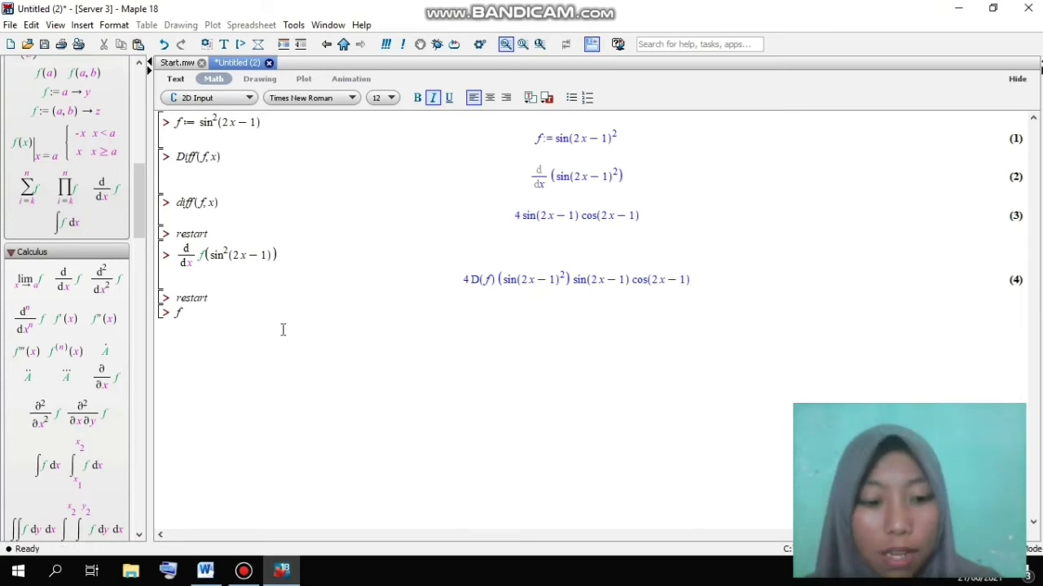
pyautogui.write(':')
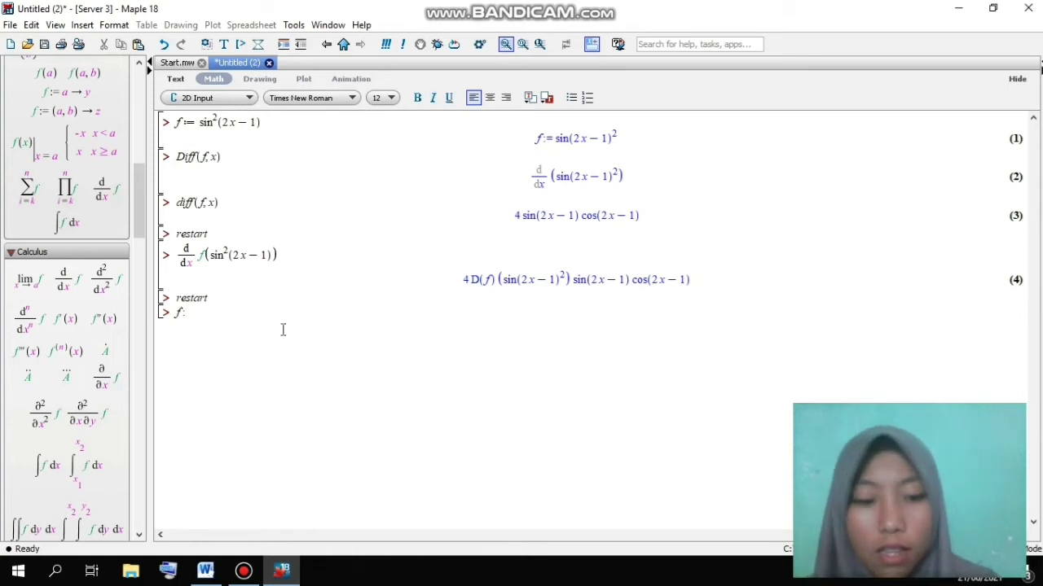
pyautogui.write('=')
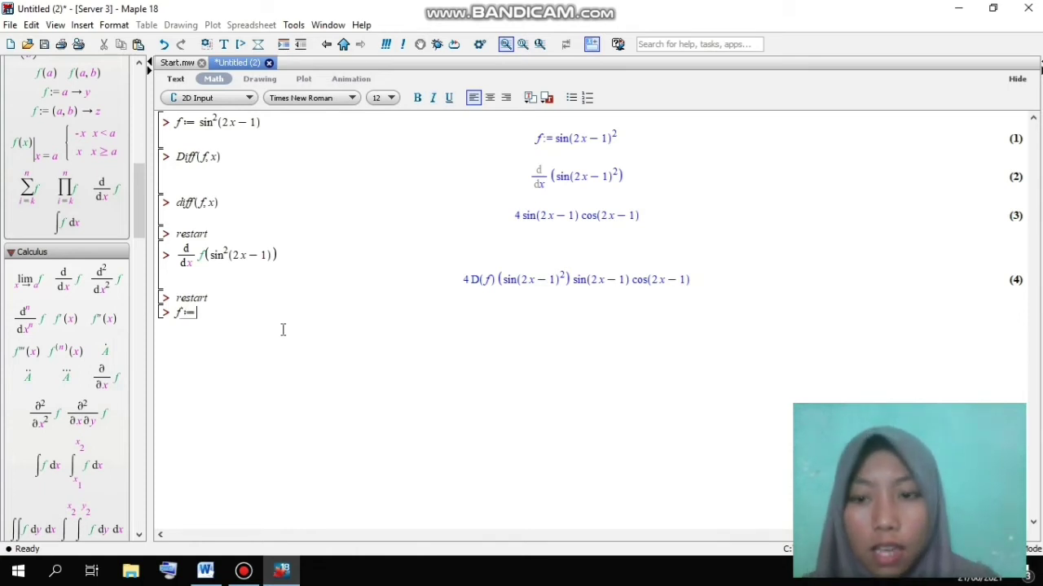
pyautogui.moveTo(206, 571)
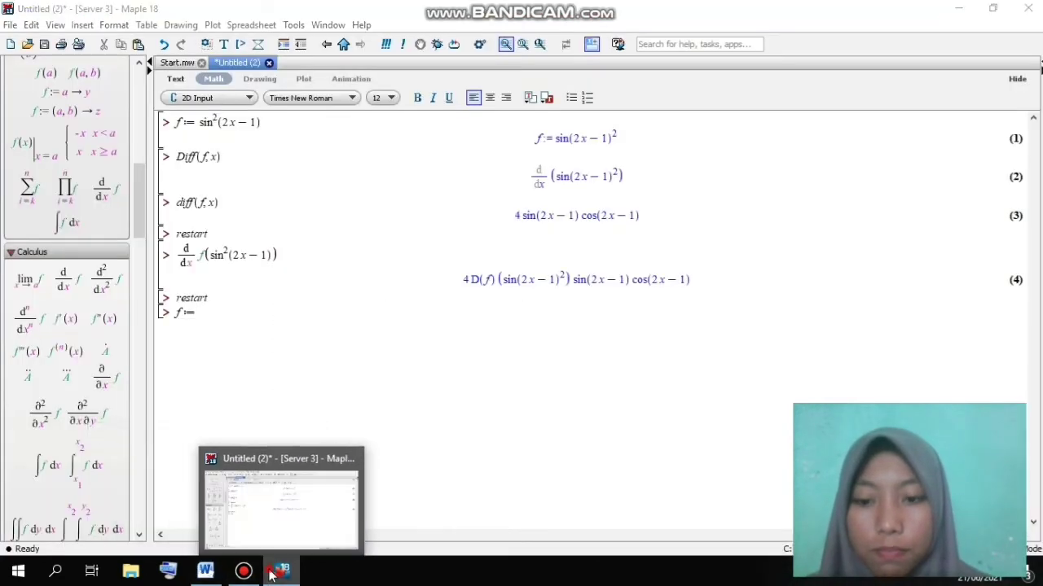
pyautogui.click(274, 574)
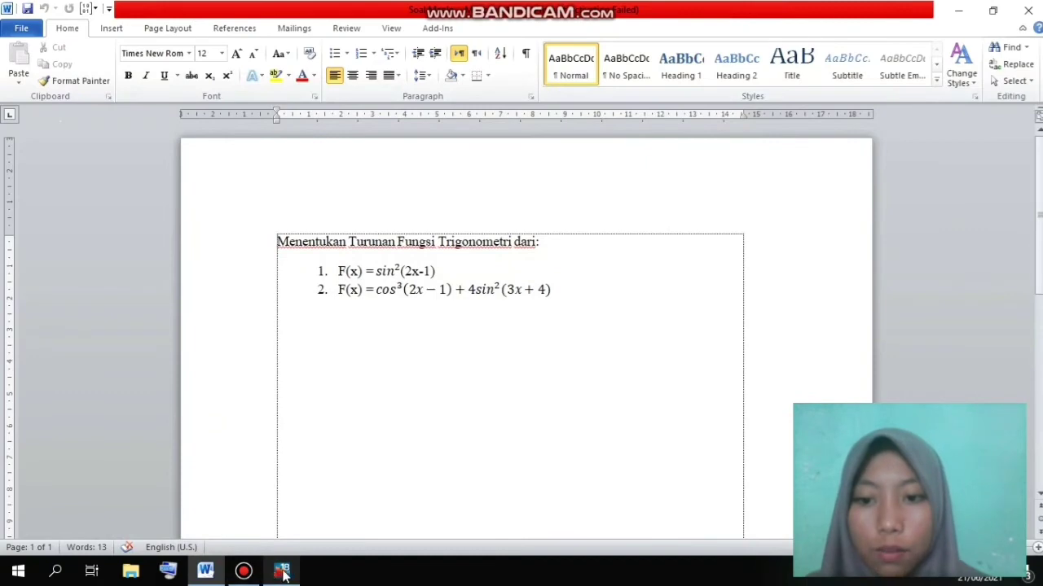
pyautogui.click(283, 573)
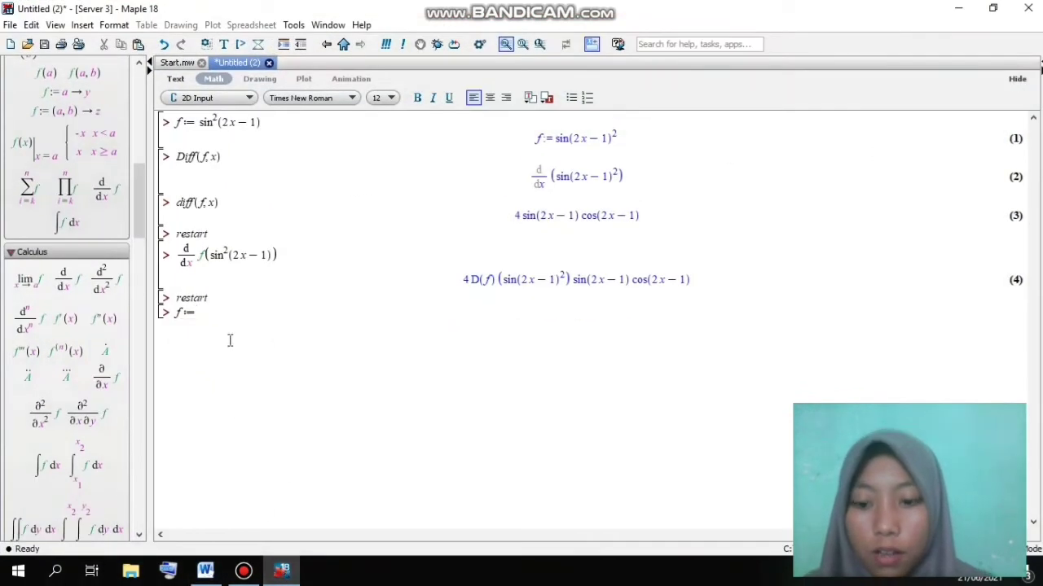
# Enter cos^3(2x-1) as the first term of f, checking it against the Word document.
pyautogui.write('cos')
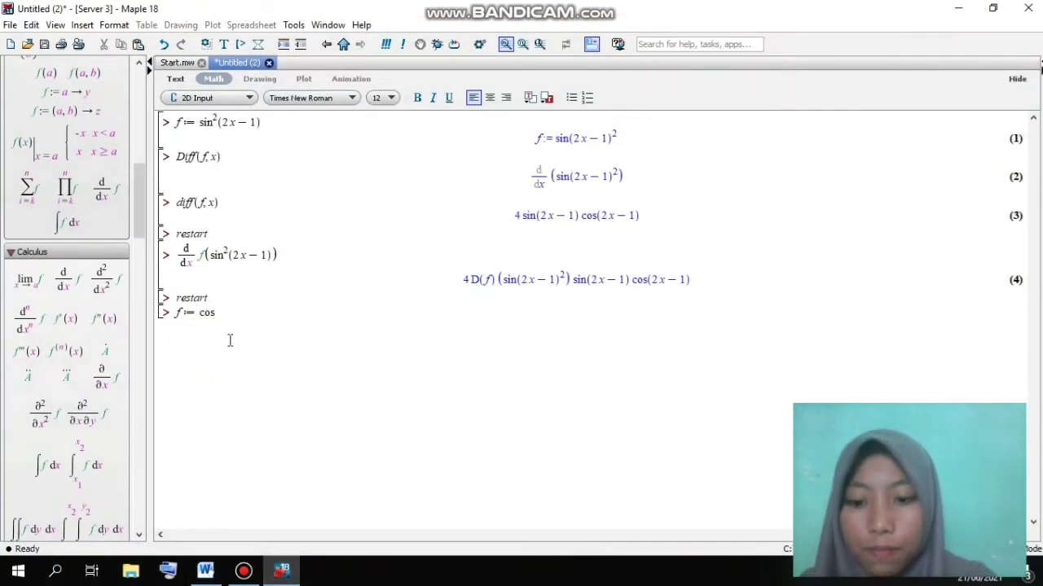
pyautogui.write('^3')
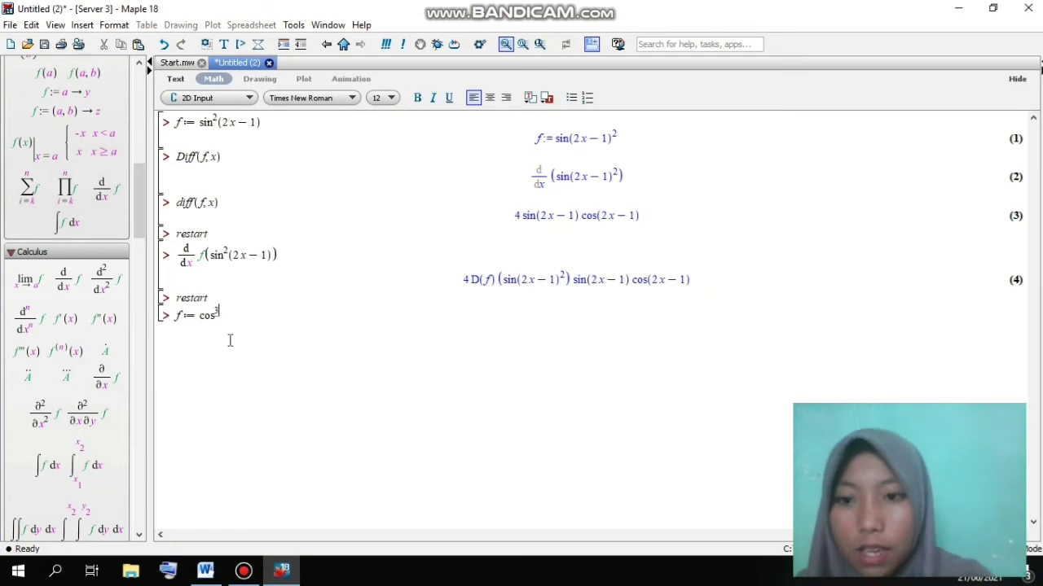
pyautogui.moveTo(205, 573)
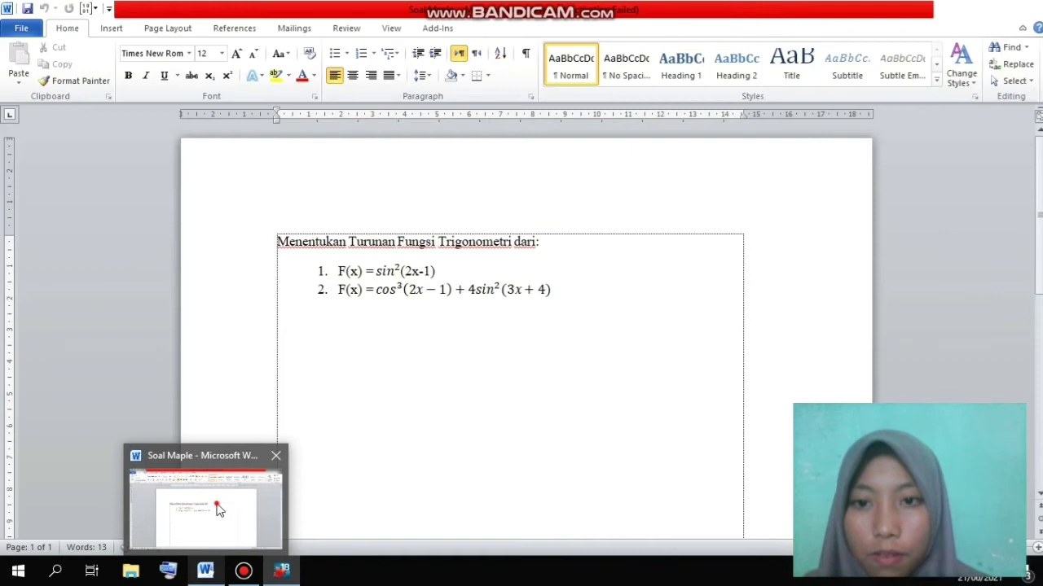
pyautogui.click(213, 509)
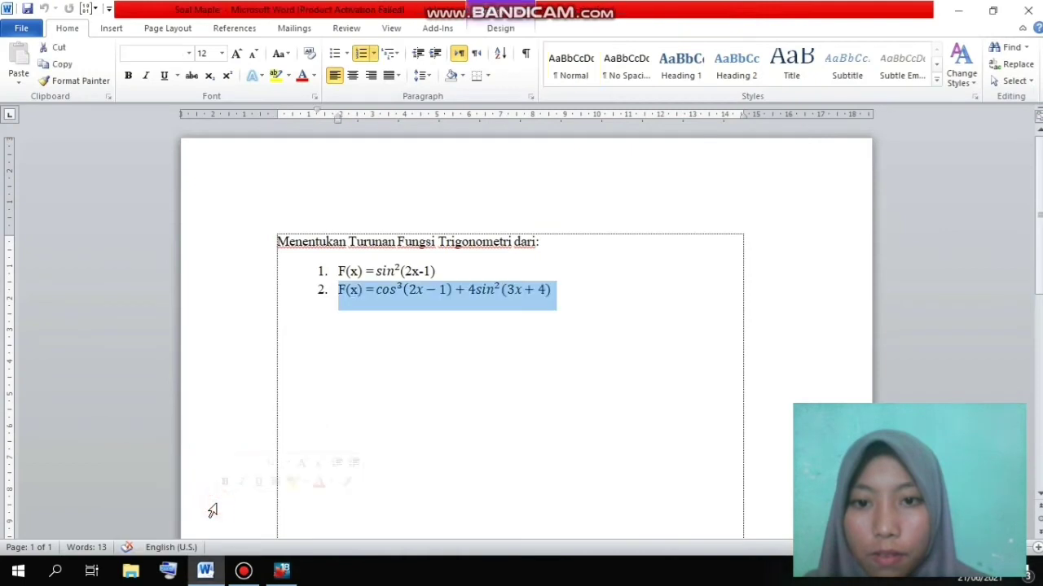
pyautogui.click(279, 571)
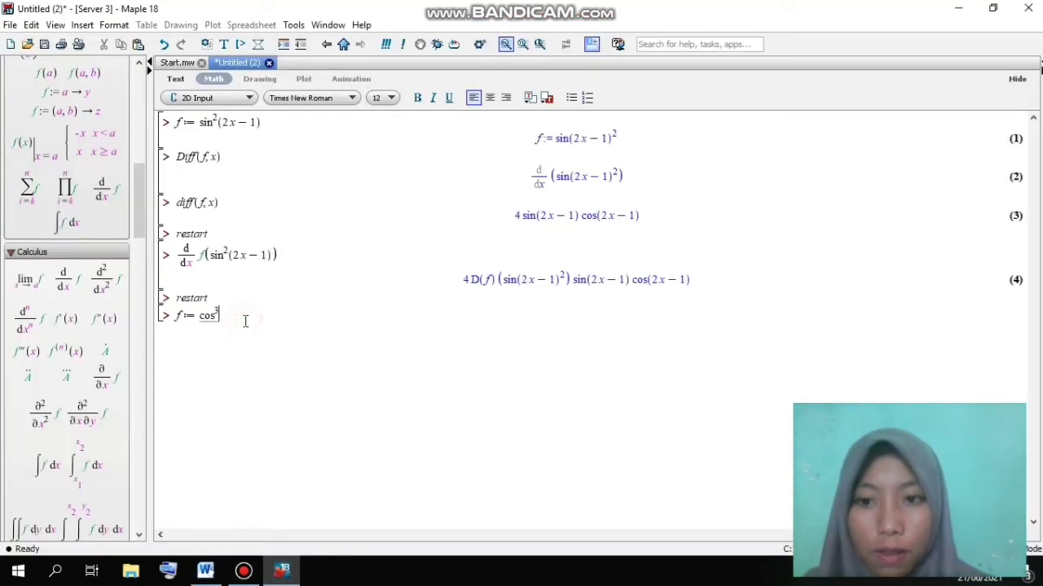
pyautogui.press('Right')
pyautogui.write('(')
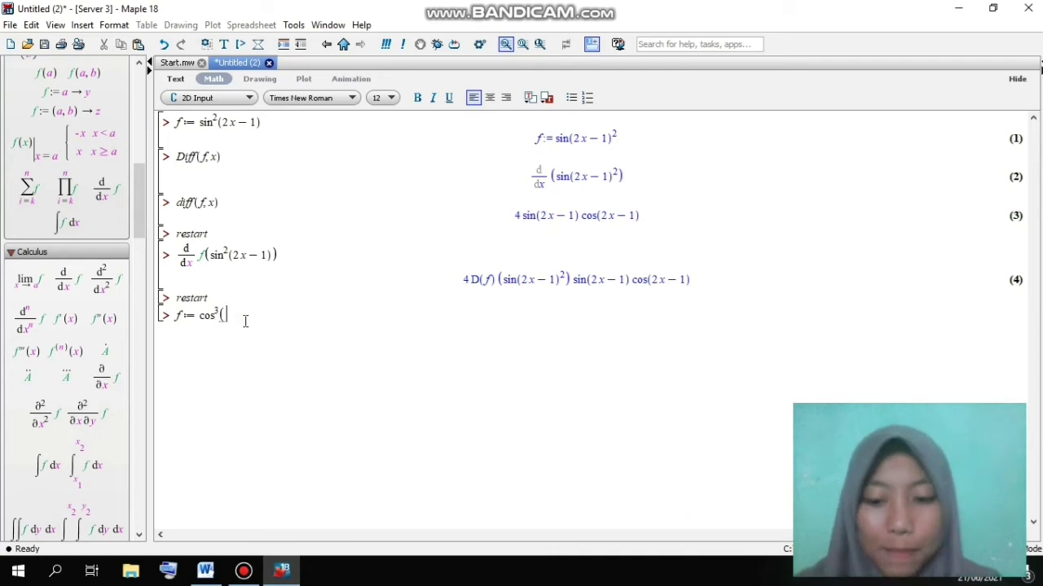
pyautogui.write('2 x - 1')
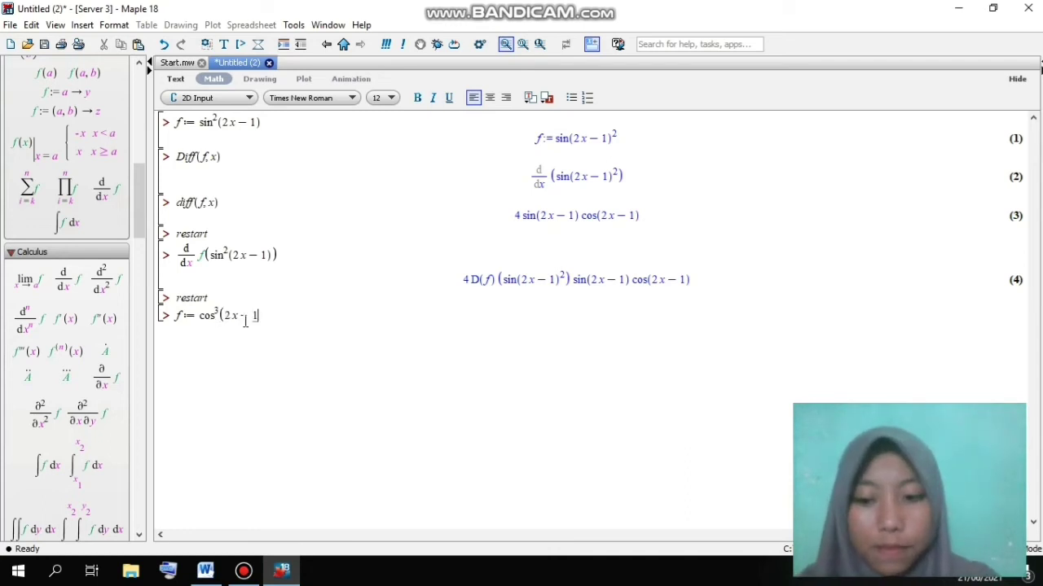
pyautogui.write(')')
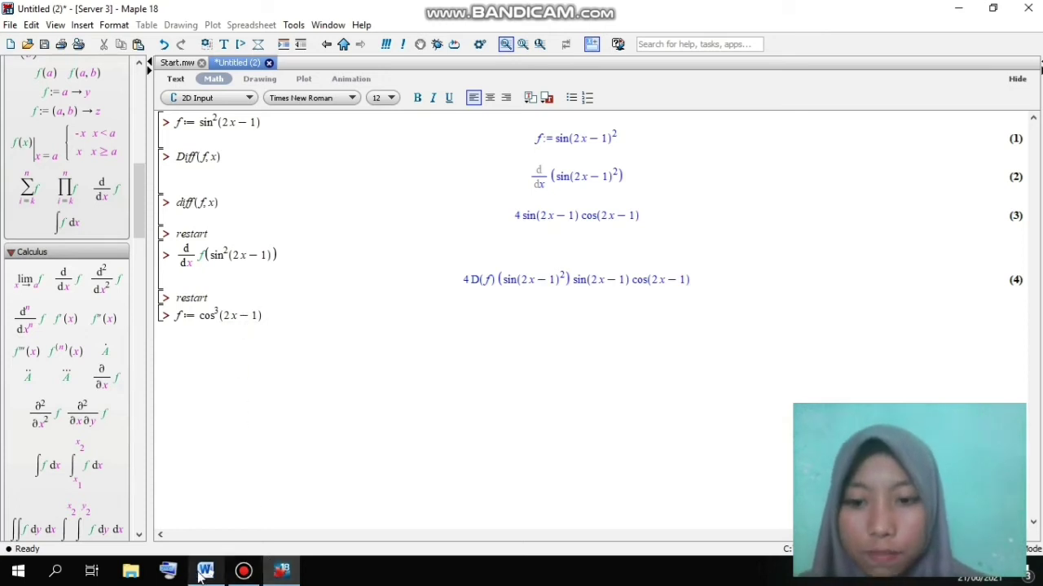
# Consult the second function in the Word document and add 4sin^2(3x+4) as the second term of f in Maple.
pyautogui.moveTo(201, 576)
pyautogui.moveTo(207, 512)
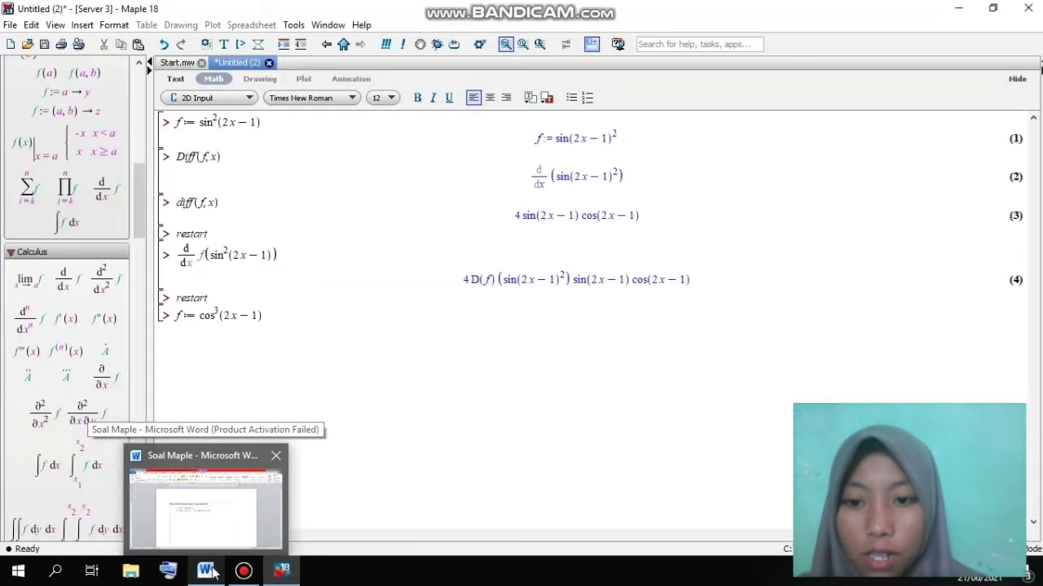
pyautogui.moveTo(277, 572)
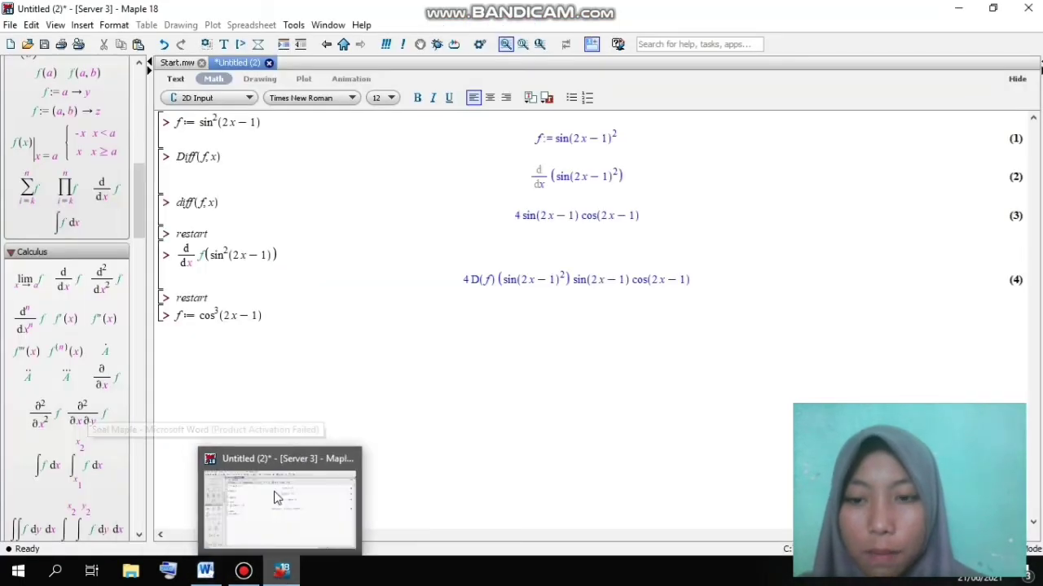
pyautogui.click(278, 544)
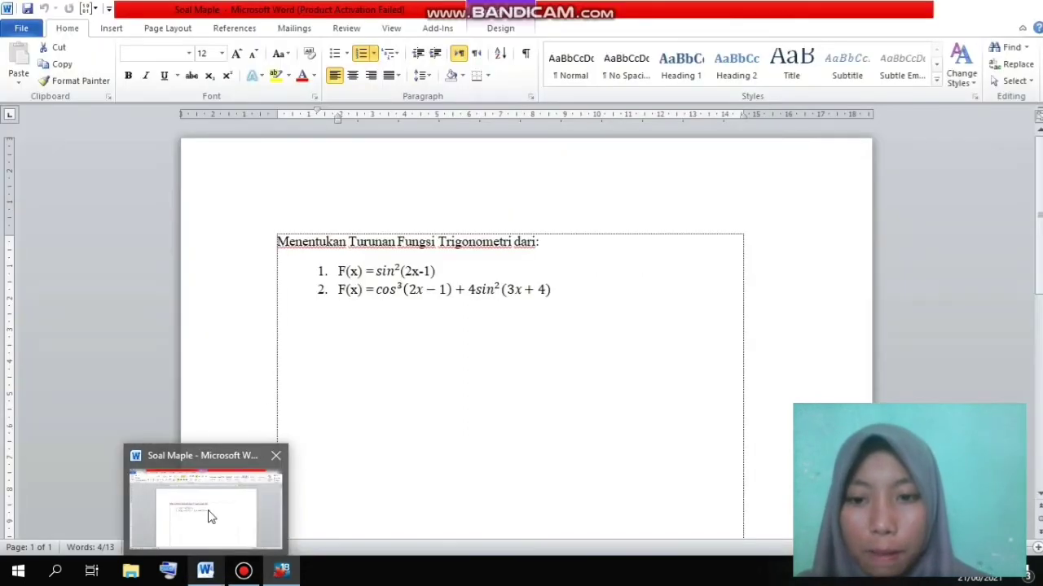
pyautogui.click(203, 515)
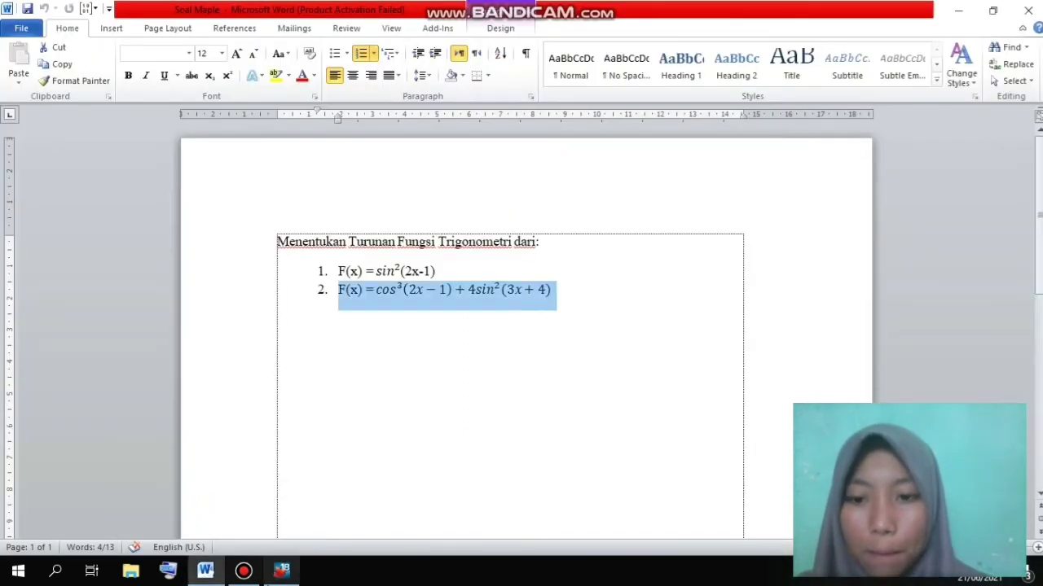
pyautogui.click(274, 580)
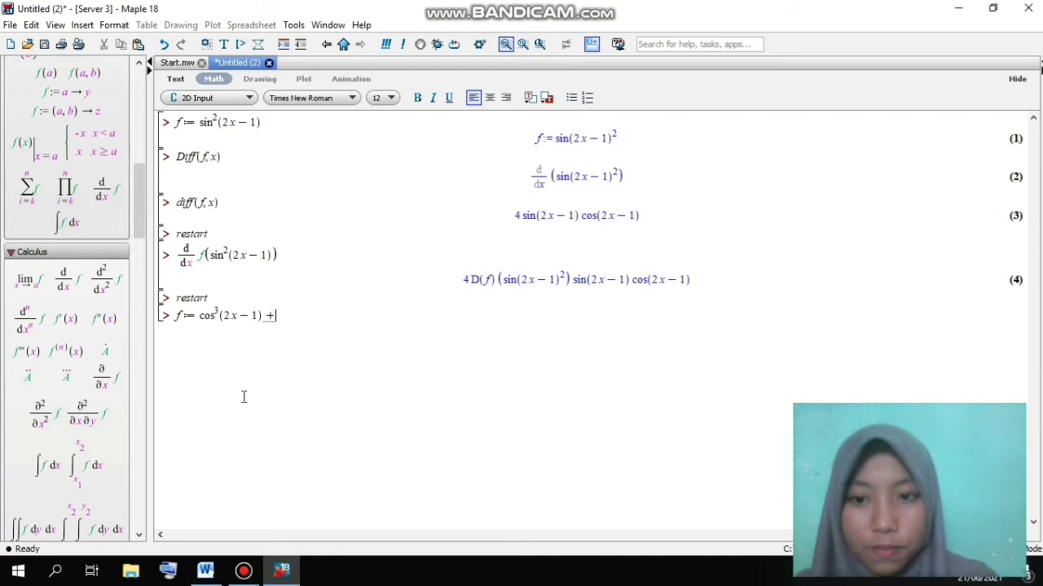
pyautogui.write('4 si')
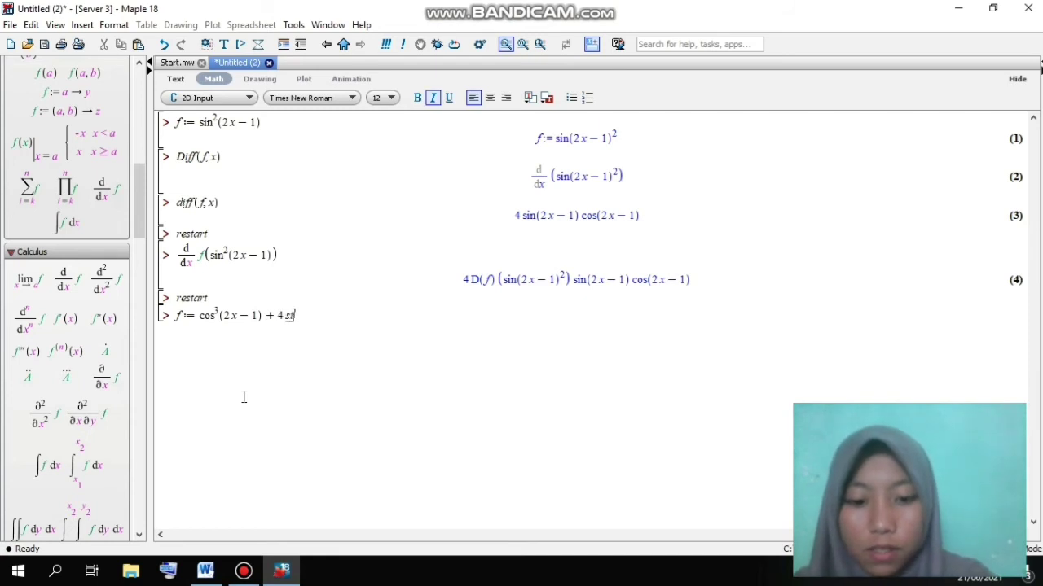
pyautogui.write('n')
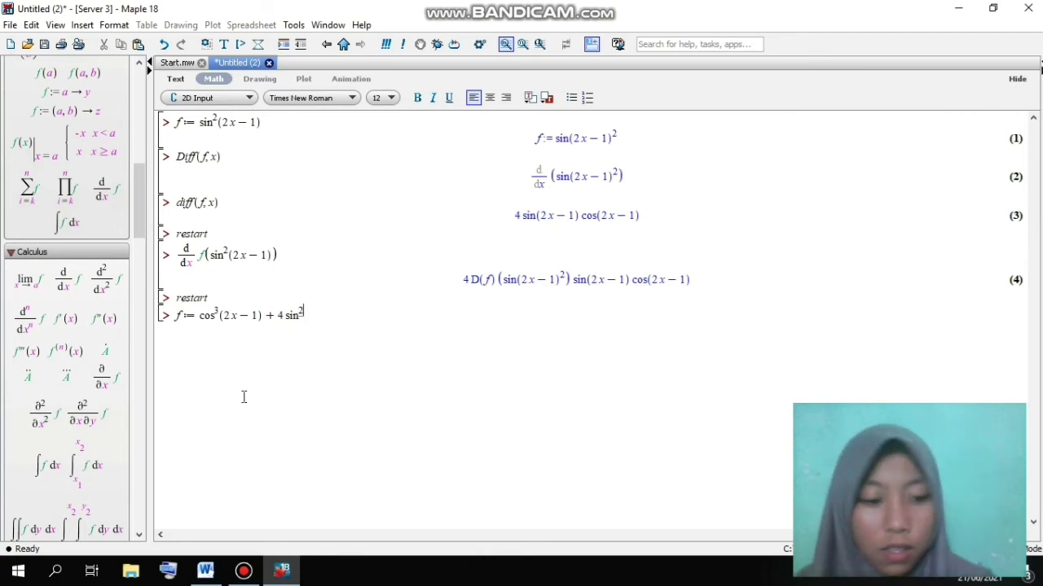
pyautogui.write('^2')
pyautogui.press('Right')
pyautogui.write('(')
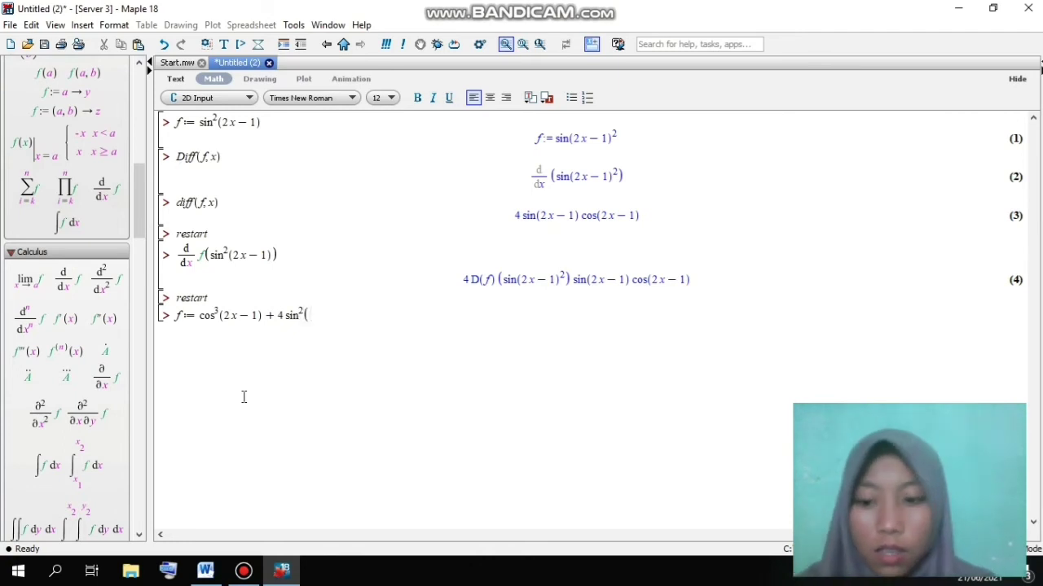
pyautogui.write('3 x + ')
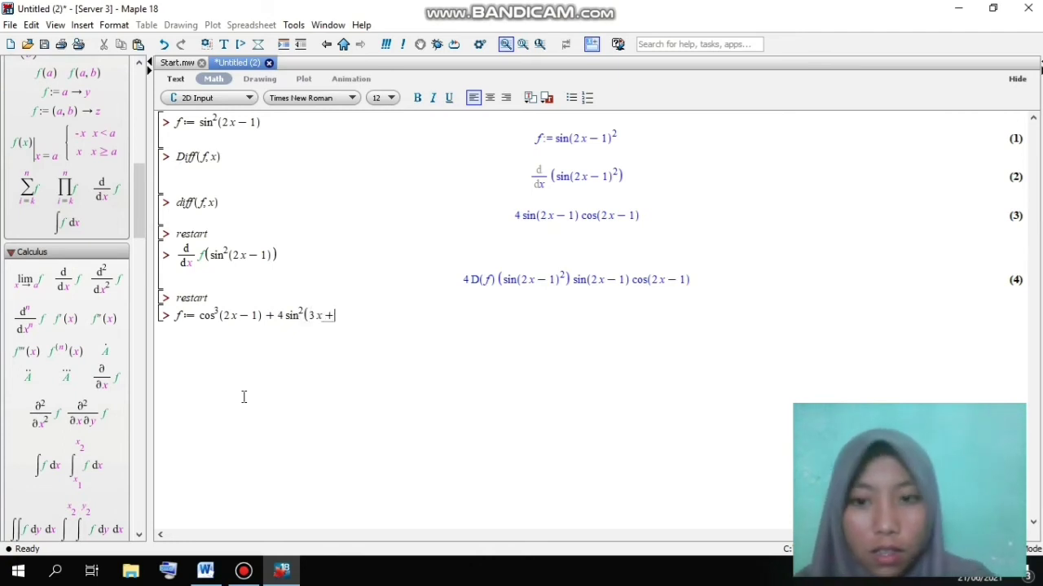
pyautogui.write('4')
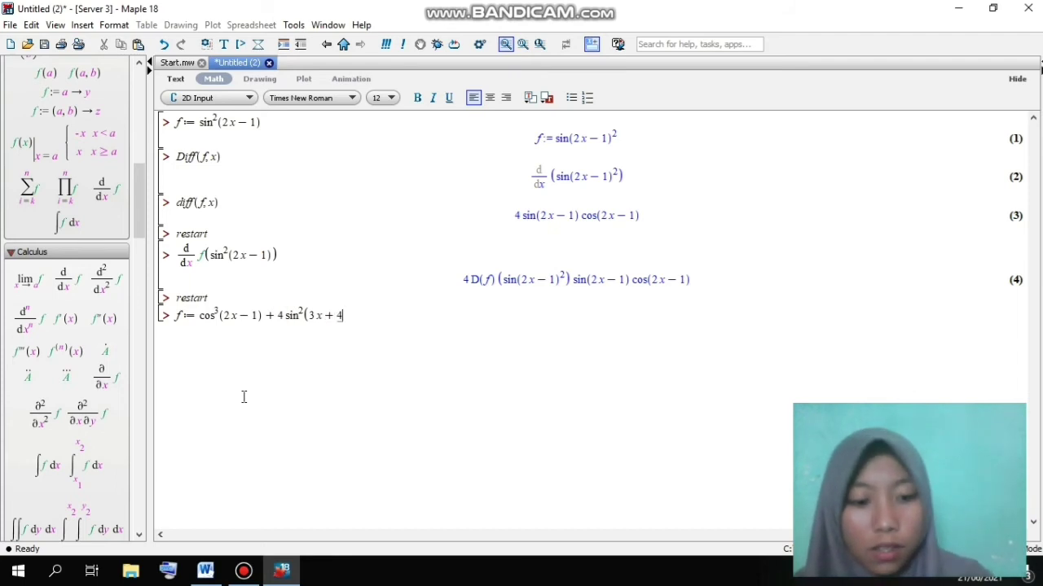
pyautogui.write(')')
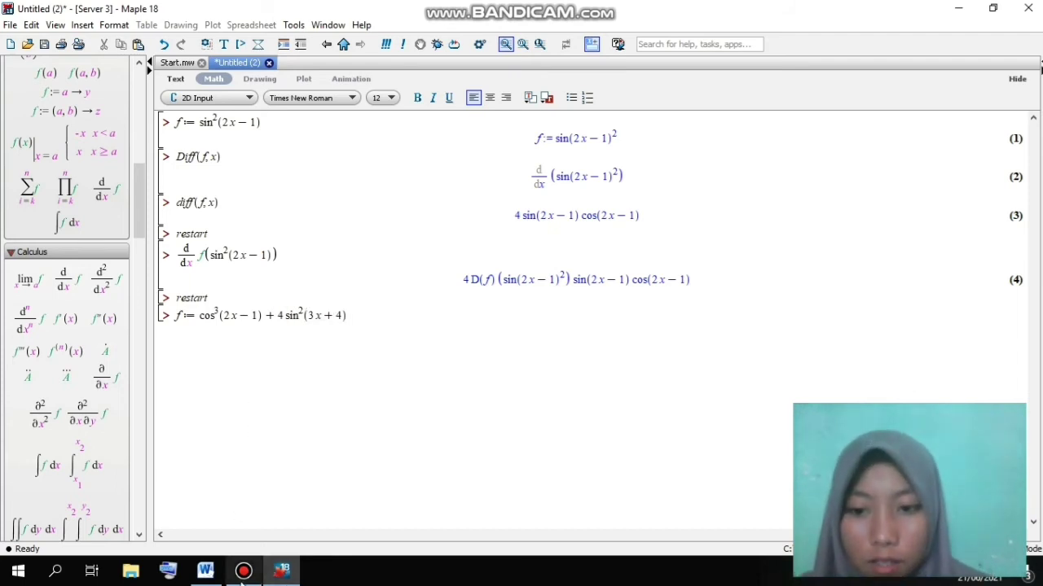
# Recheck the second function in the Word document and execute the completed definition of f in Maple.
pyautogui.click(205, 572)
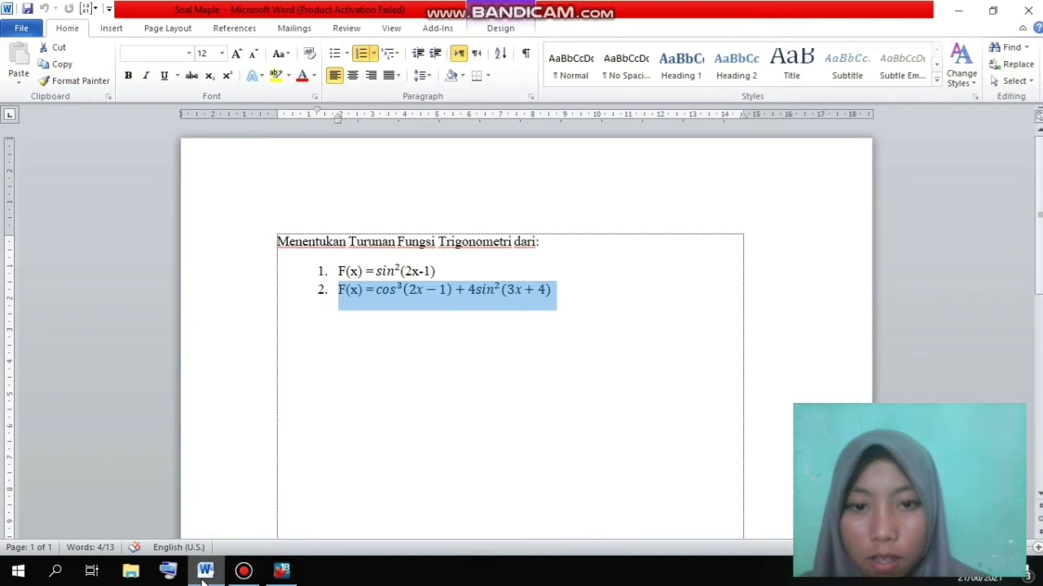
pyautogui.click(283, 572)
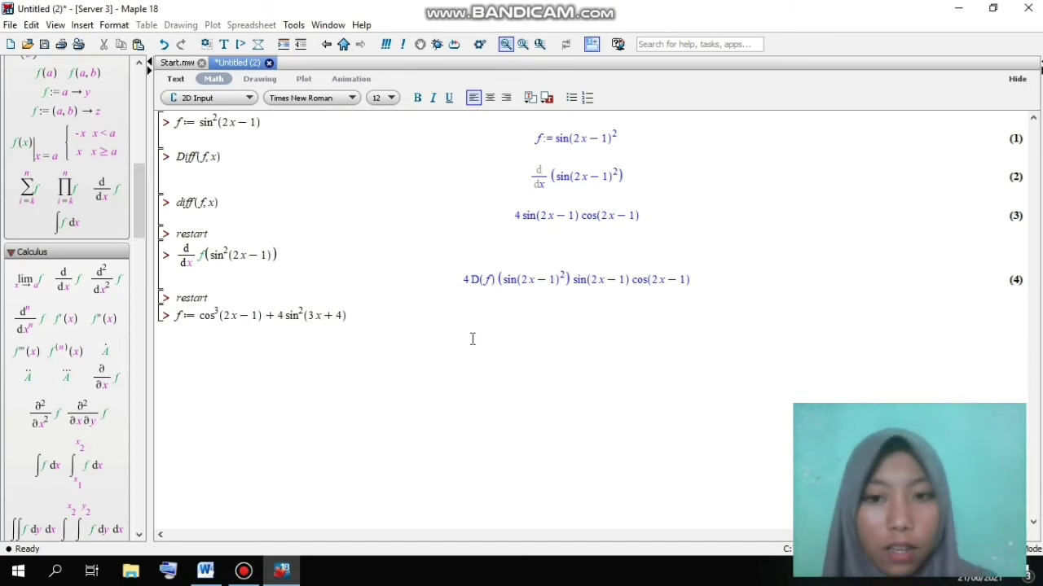
pyautogui.press('Return')
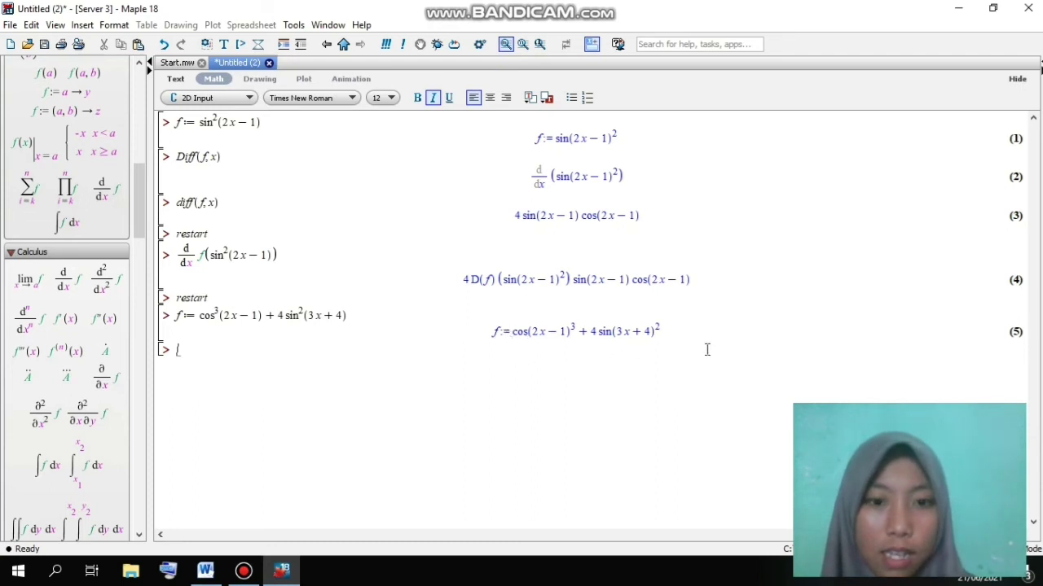
# Enter and execute Diff(f,x) below the definition of the second function to display its unevaluated derivative.
pyautogui.click(247, 353)
pyautogui.write('D')
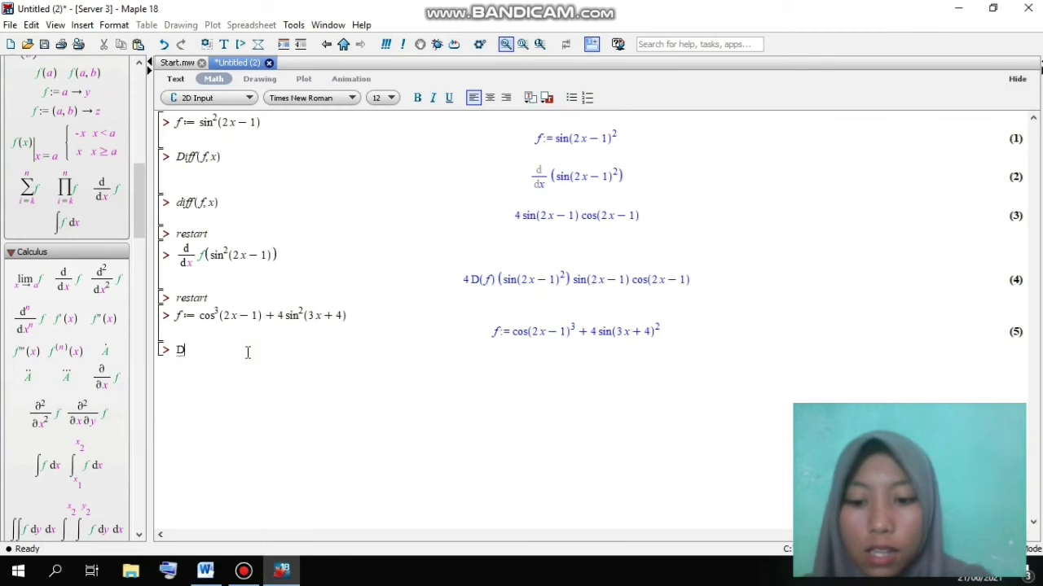
pyautogui.write('iff')
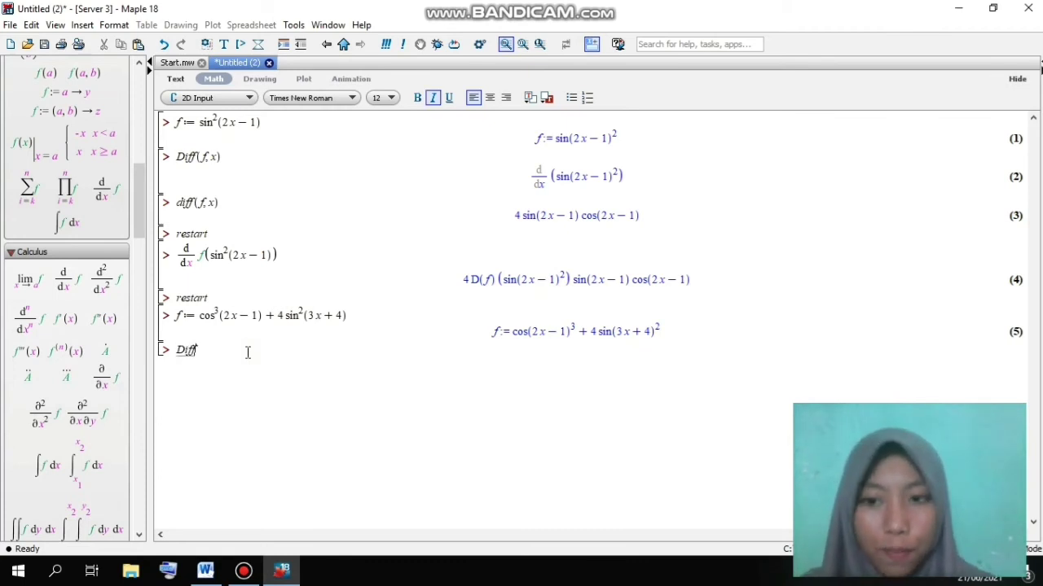
pyautogui.write('(')
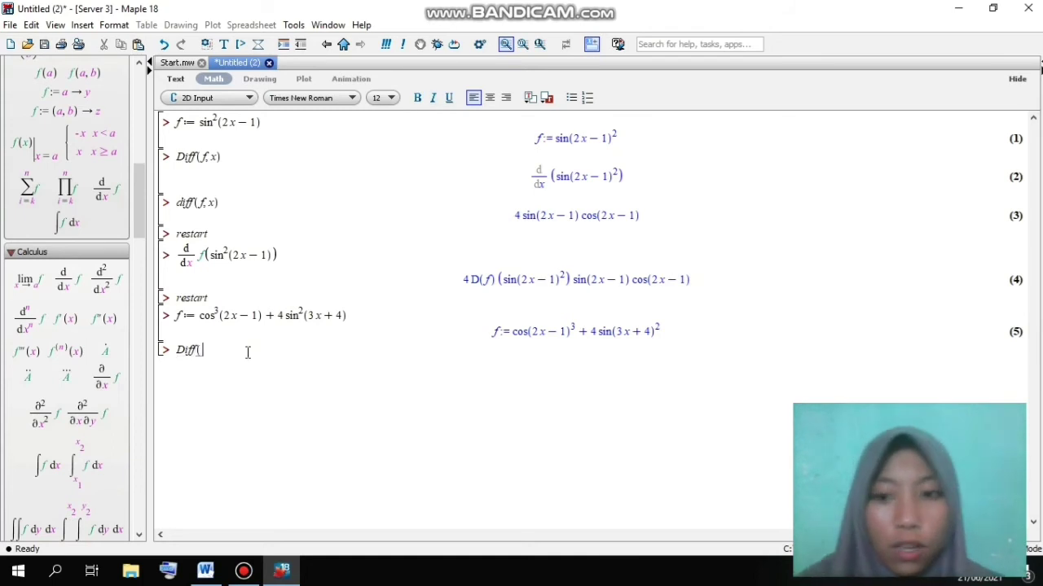
pyautogui.write('f,x')
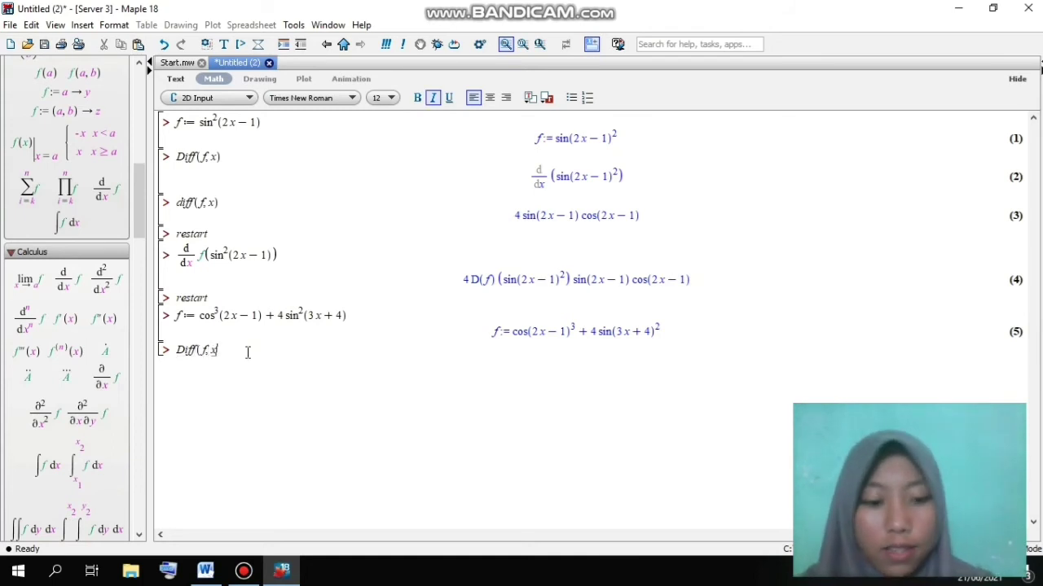
pyautogui.write(')')
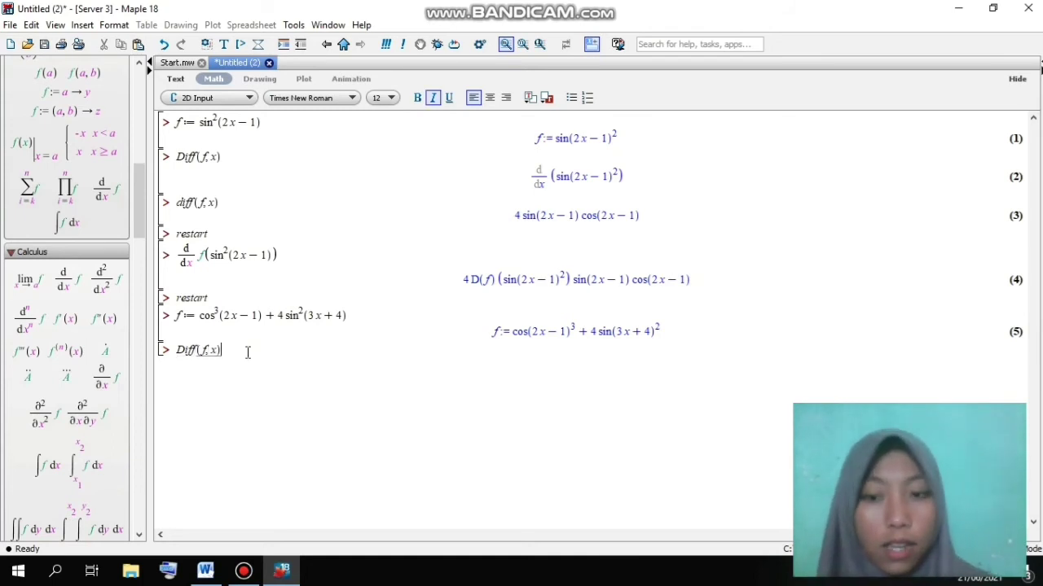
pyautogui.press('Return')
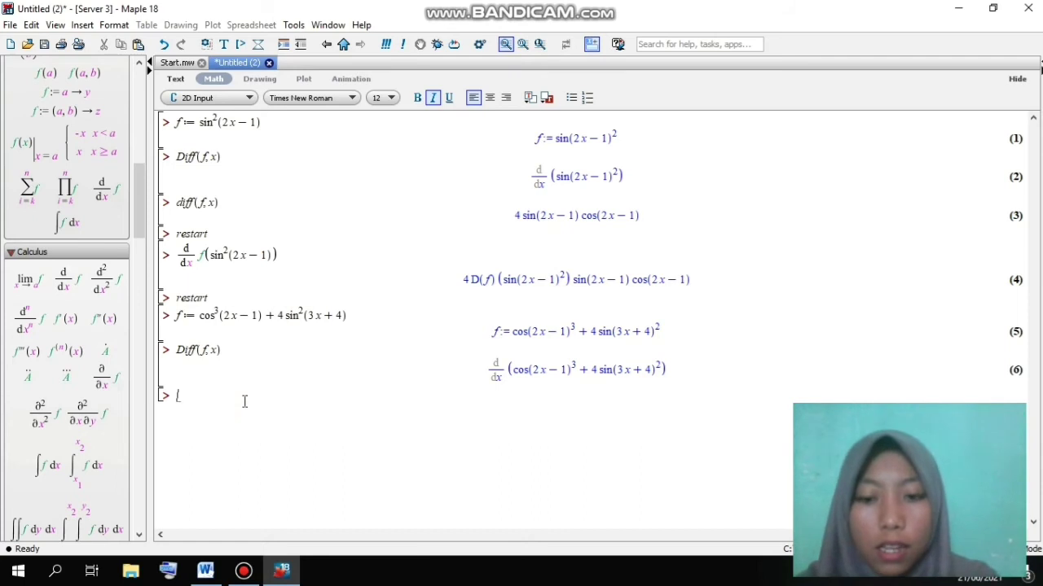
# Enter and execute diff(f,x) to compute the derivative of the second function.
pyautogui.write('ff')
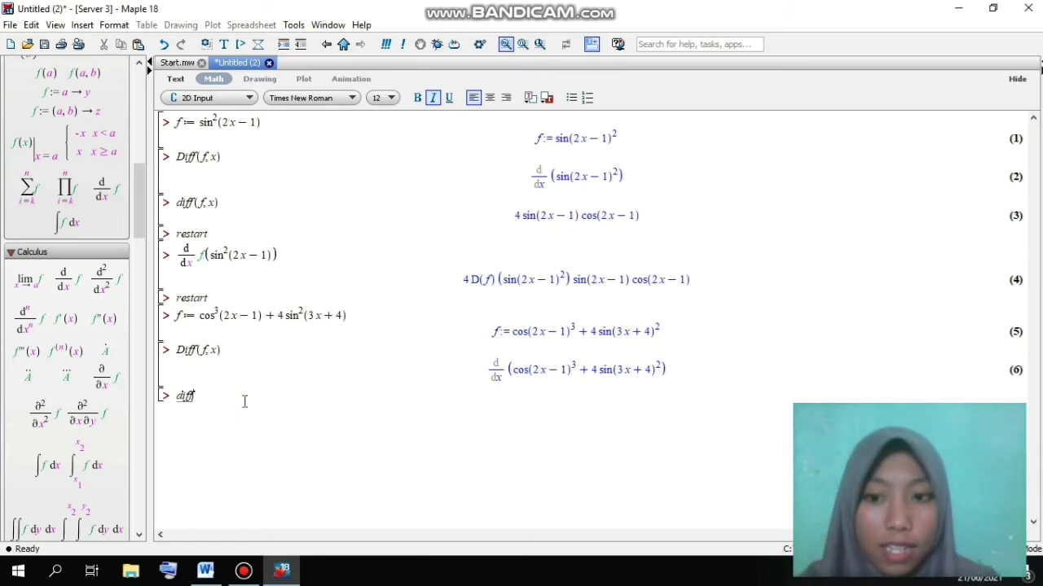
pyautogui.write('(')
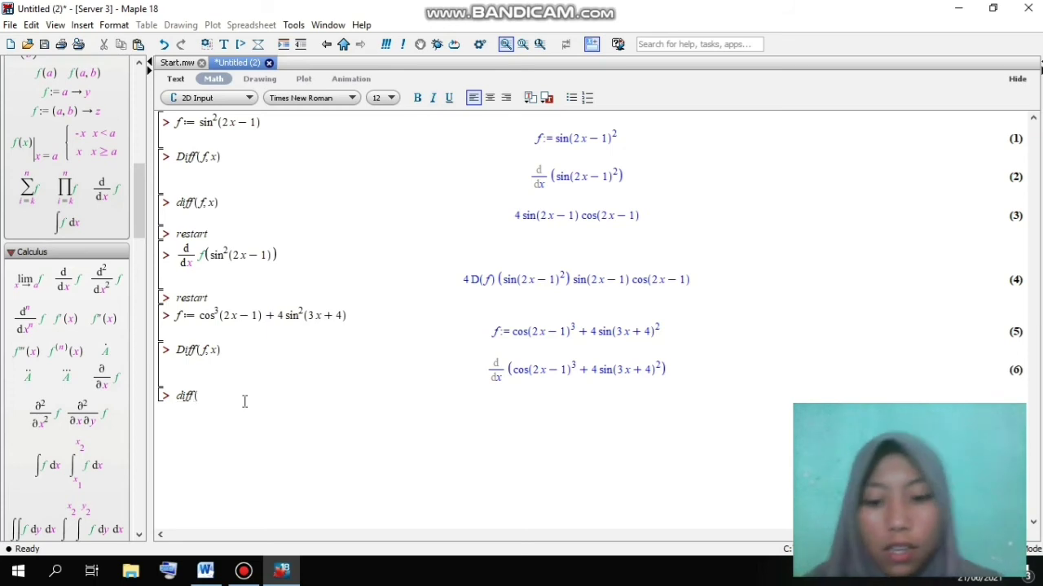
pyautogui.write('f, x')
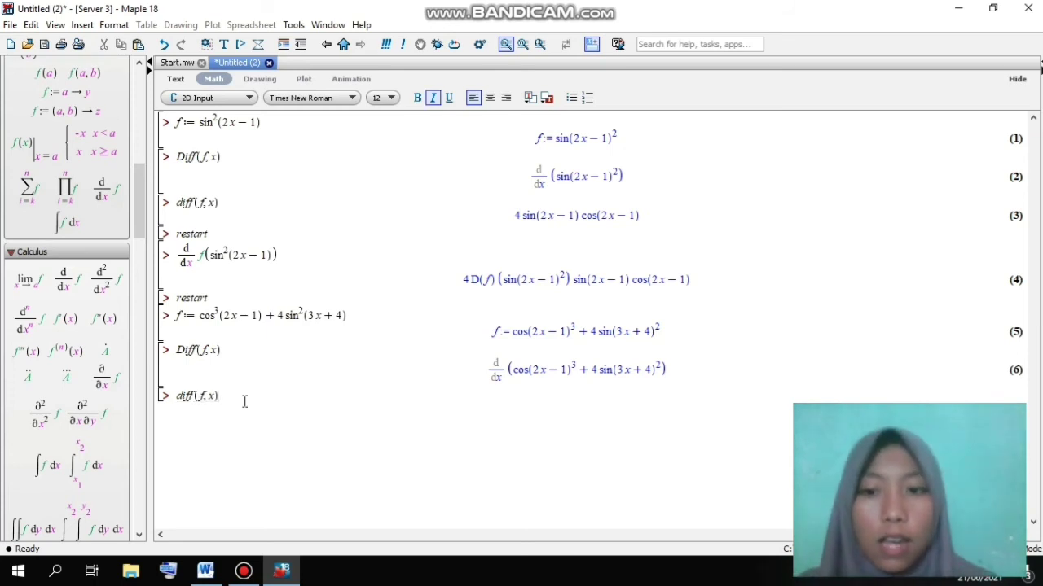
pyautogui.press('Return')
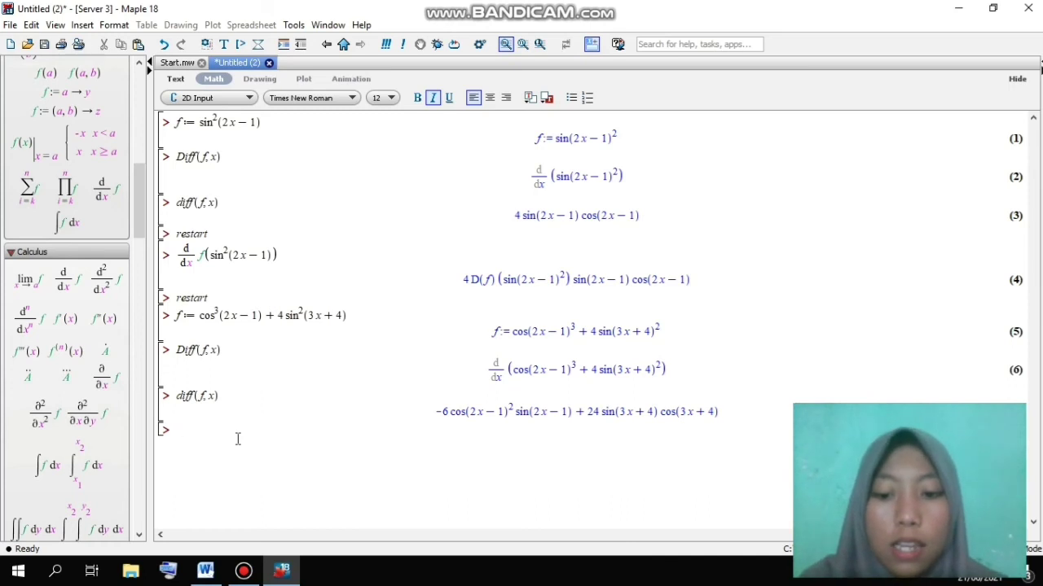
# Execute the restart command and insert the d/dx f derivative template on the new line, moving to its f placeholder.
pyautogui.write('start')
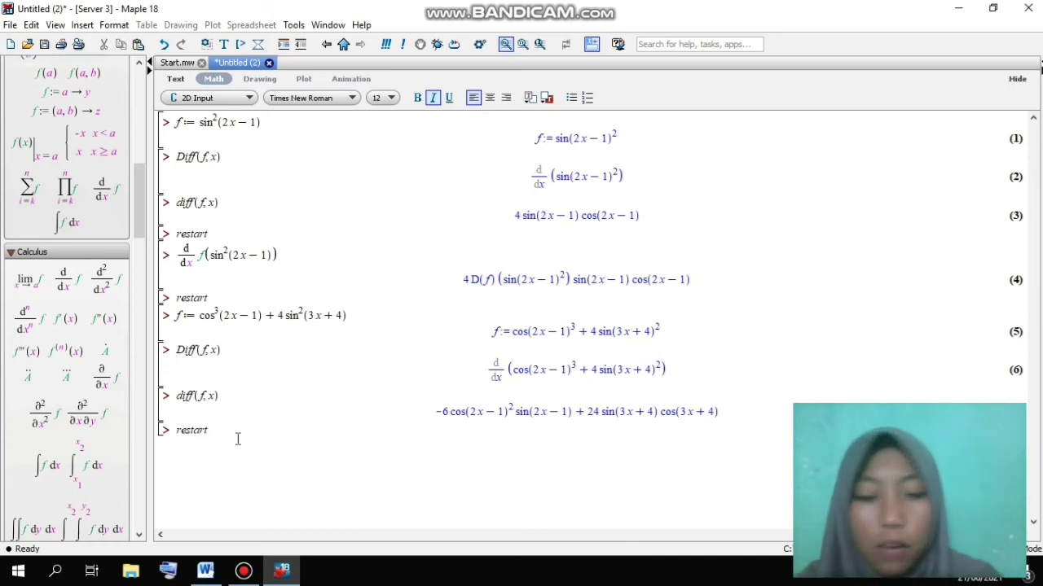
pyautogui.press('Return')
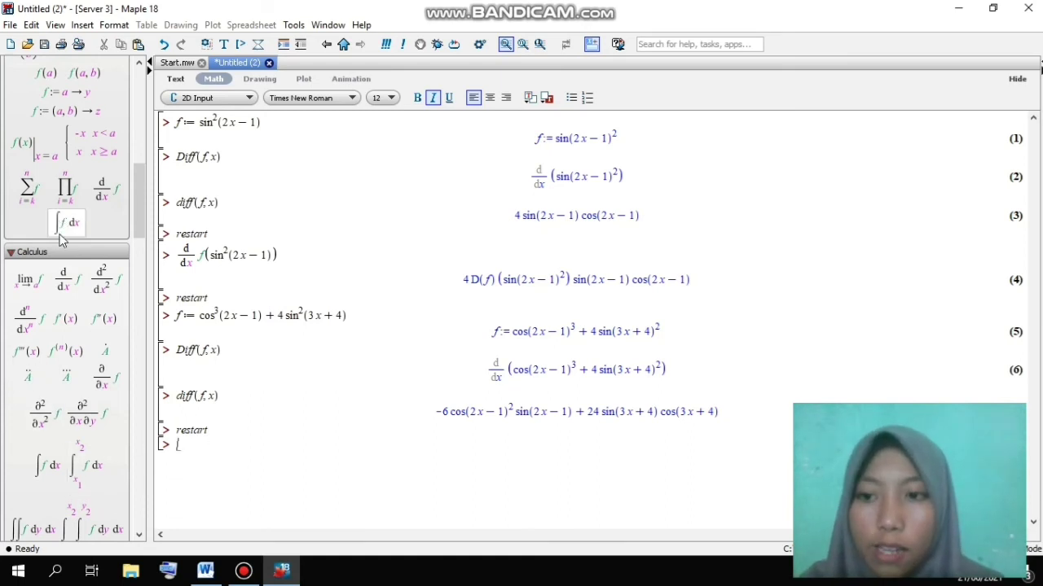
pyautogui.click(64, 277)
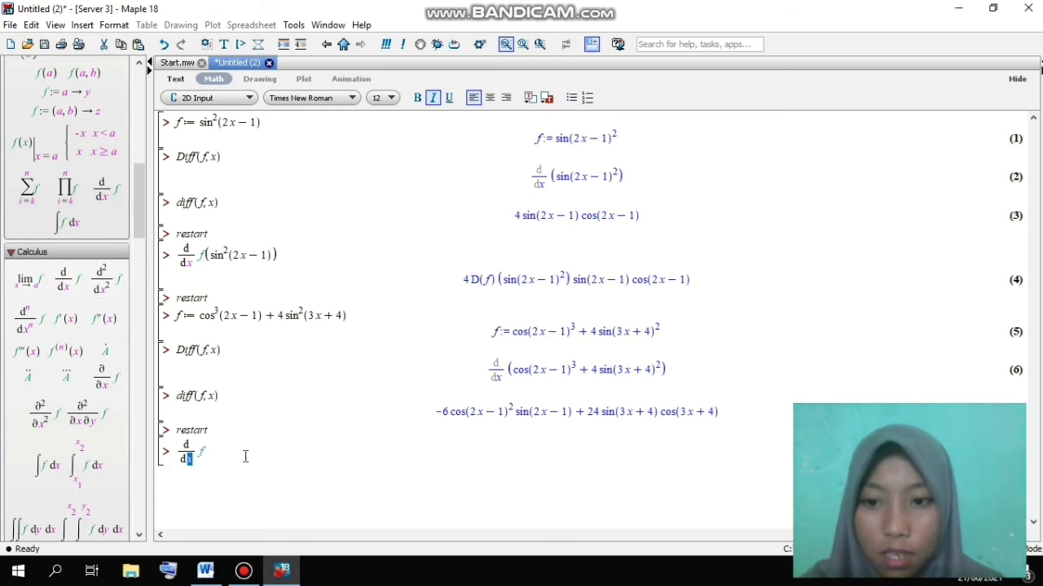
pyautogui.press('Tab')
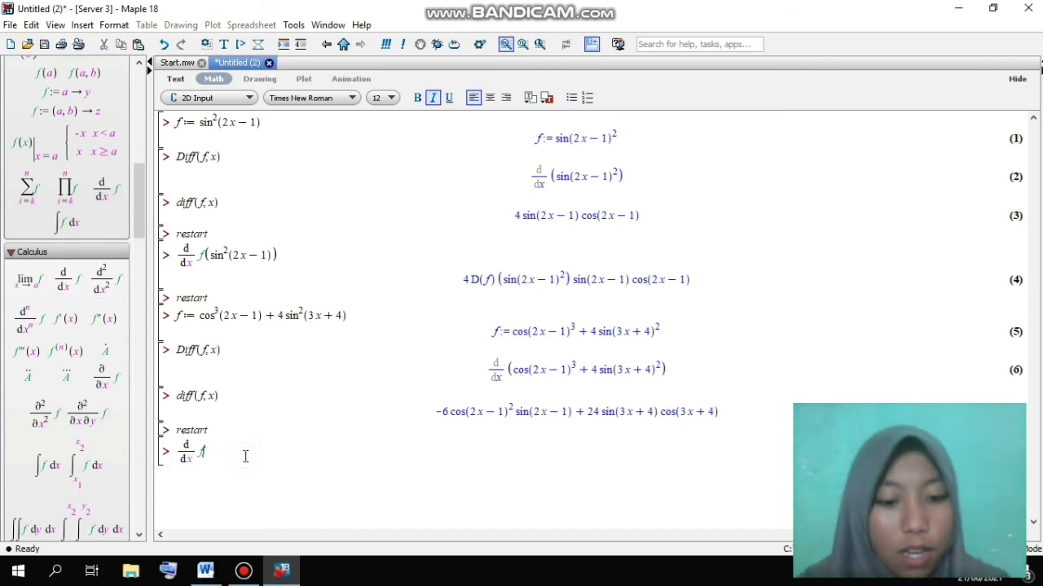
# Fill the derivative template's f with an opening parenthesis and the first term cos^3(2x-1).
pyautogui.write('(')
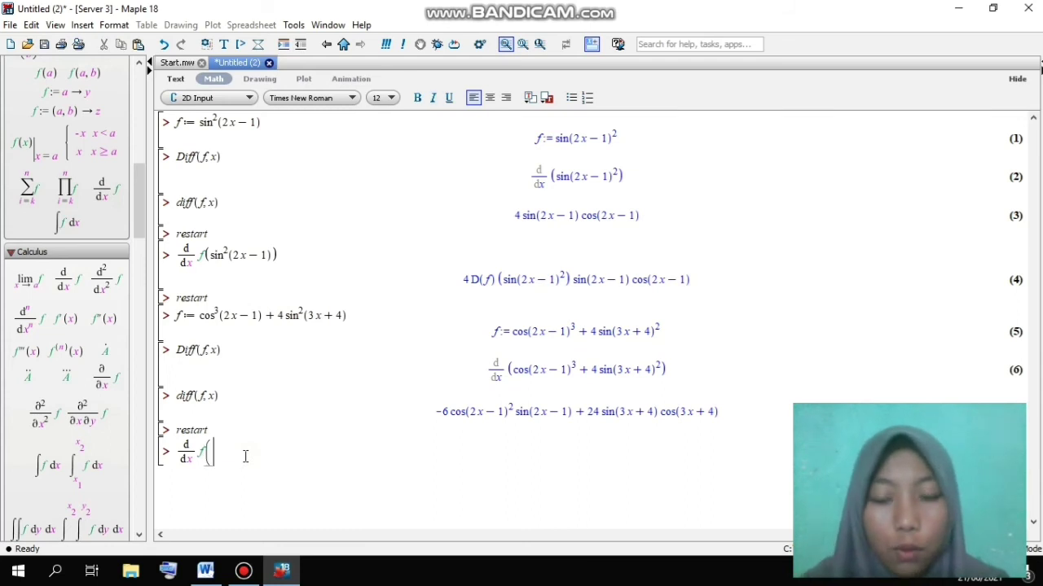
pyautogui.write('co')
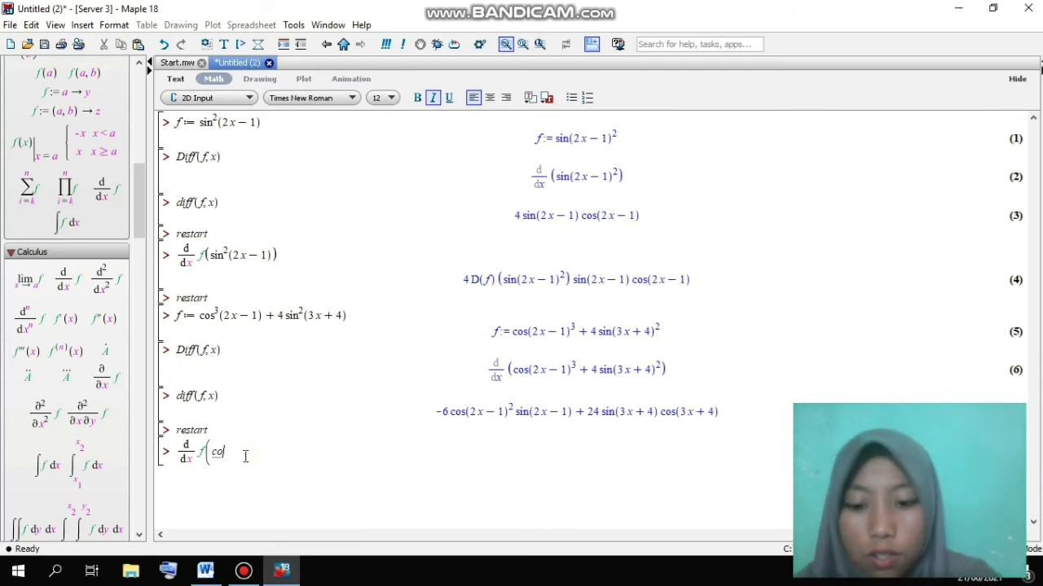
pyautogui.write('s^3')
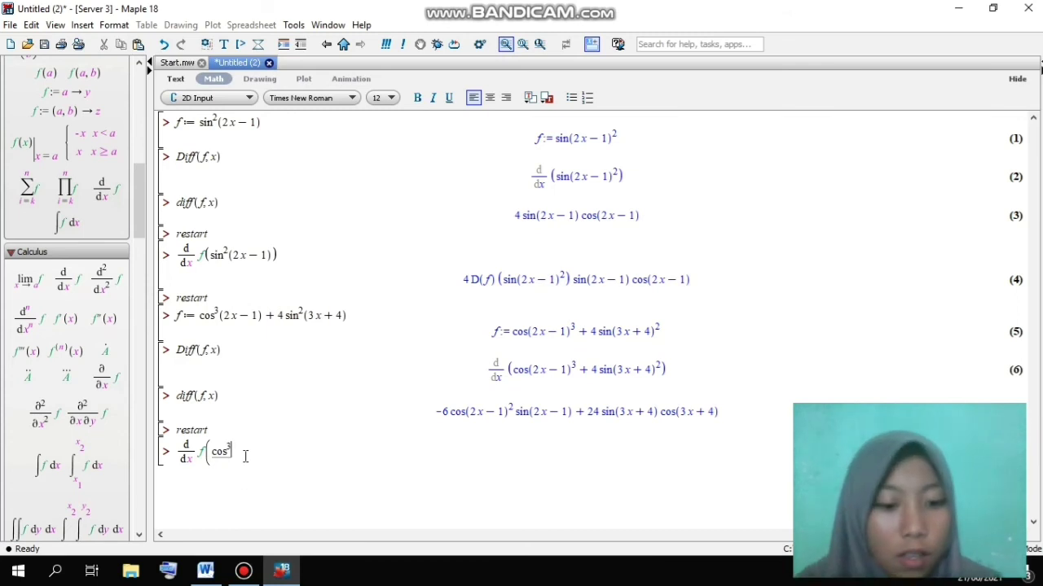
pyautogui.press('Right')
pyautogui.write('(2')
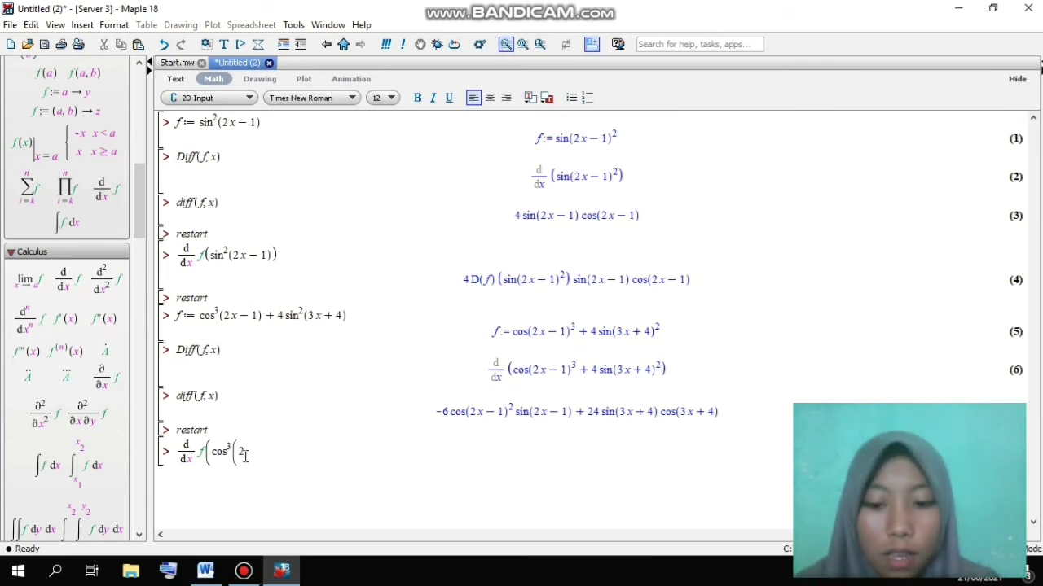
pyautogui.write('x − 1')
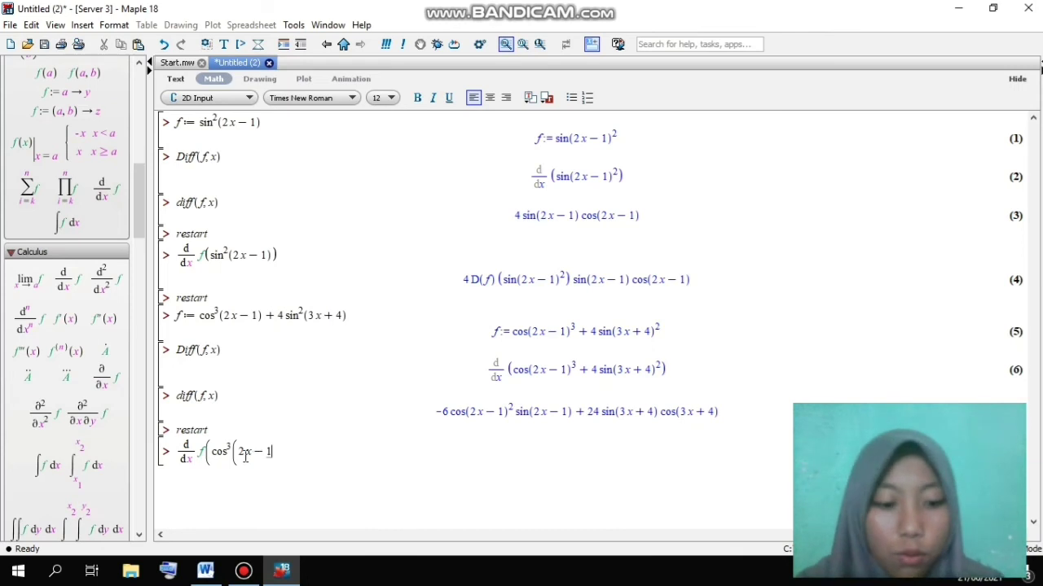
pyautogui.write(') ')
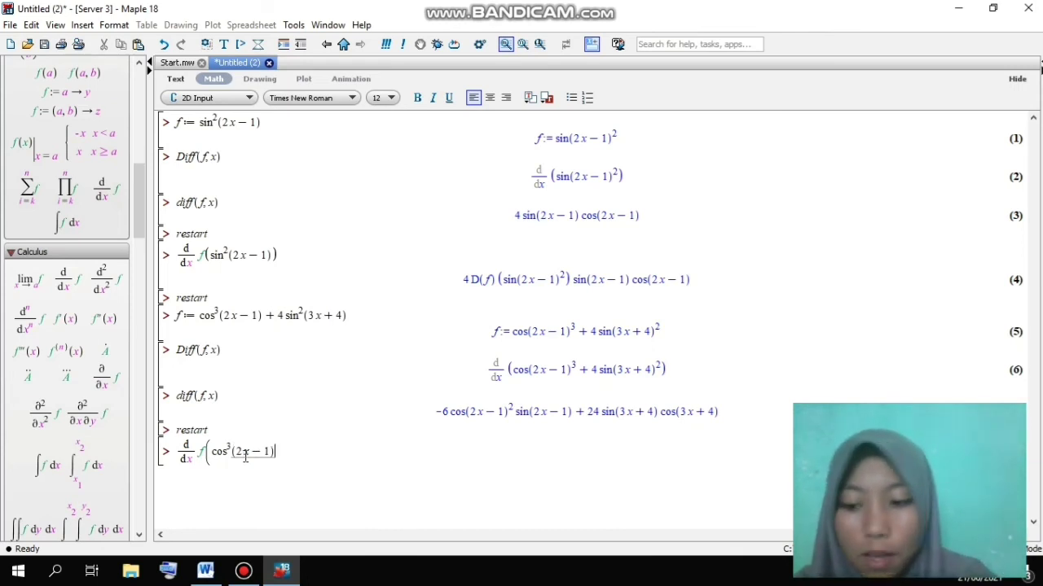
# Add the second term +4 sin^2(3x+4) to the template's expression, close the parenthesis and execute the derivative.
pyautogui.write('+ ')
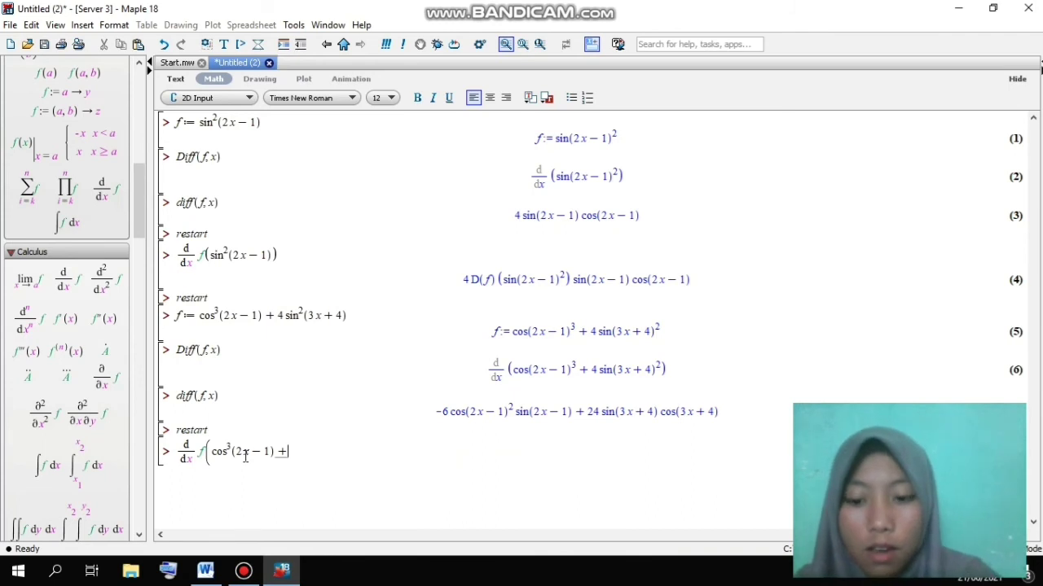
pyautogui.write('4 ')
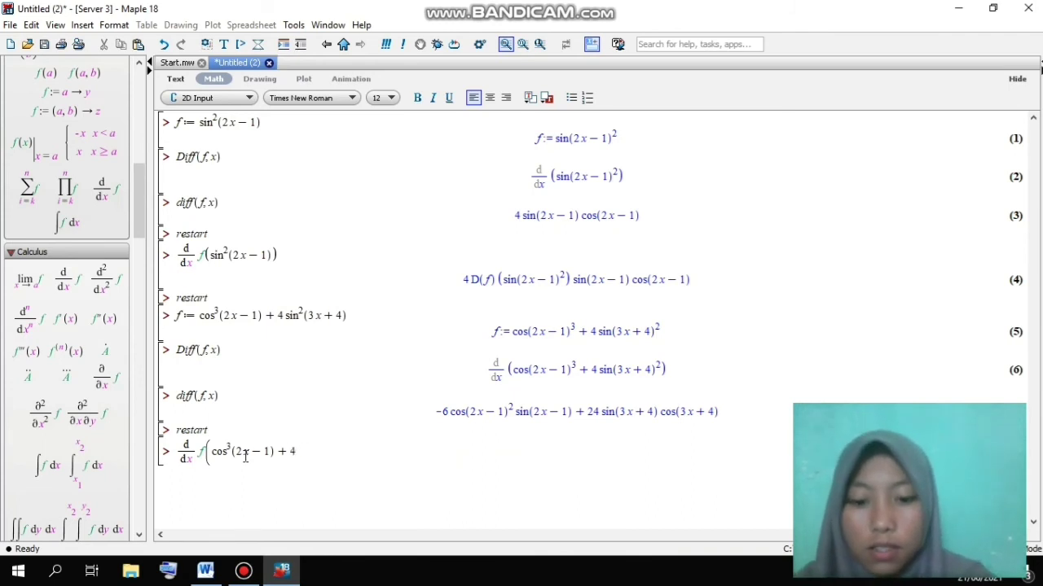
pyautogui.write('sin')
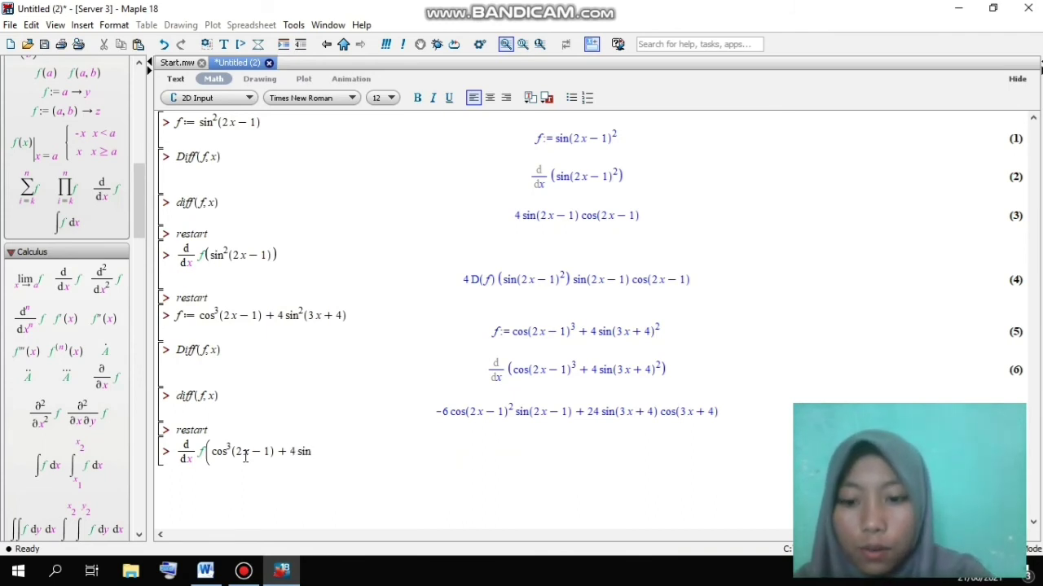
pyautogui.write('^2')
pyautogui.press('Right')
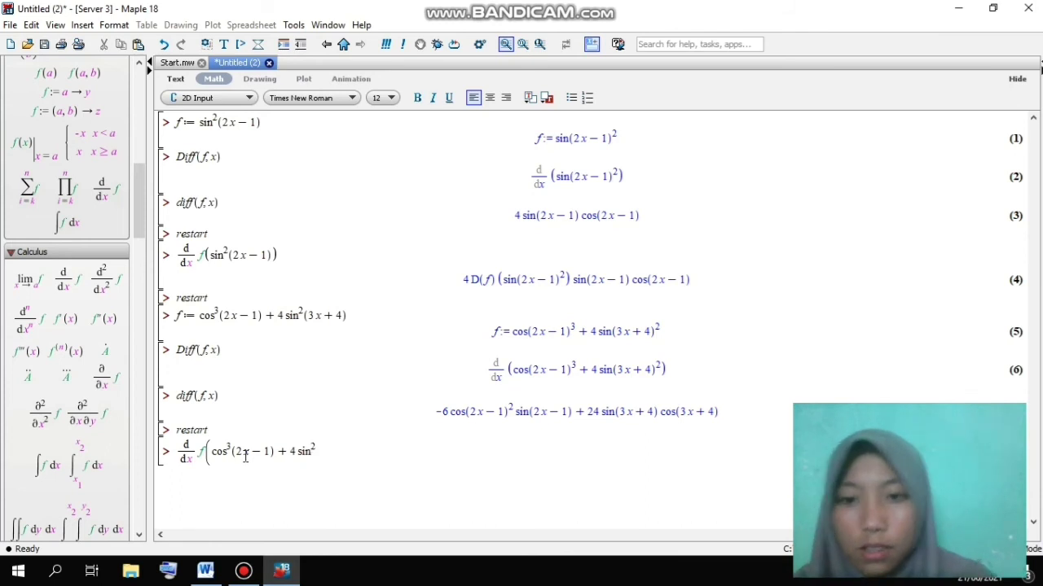
pyautogui.write('(')
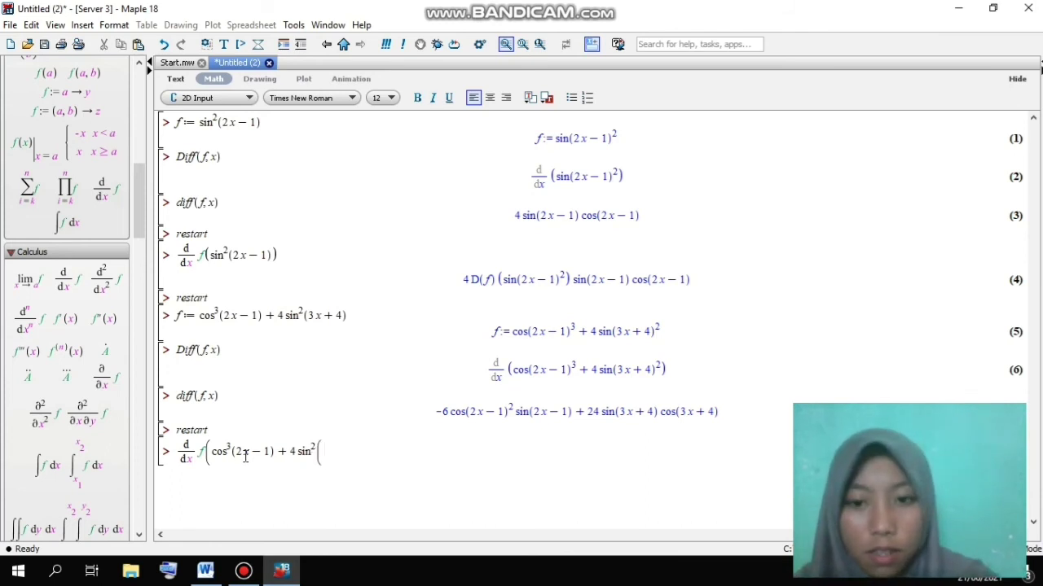
pyautogui.write('3 x ')
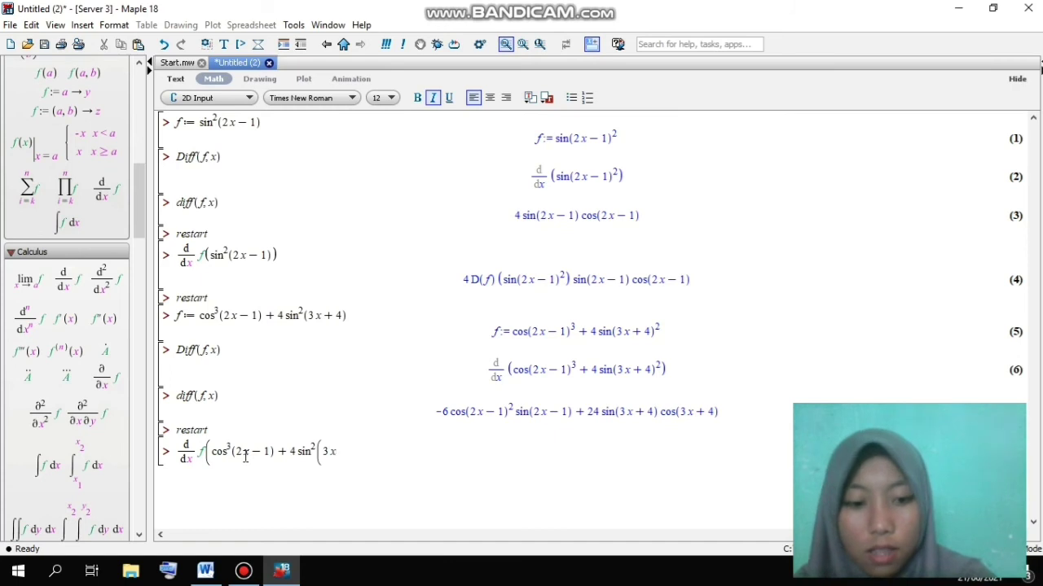
pyautogui.write('+ 4)')
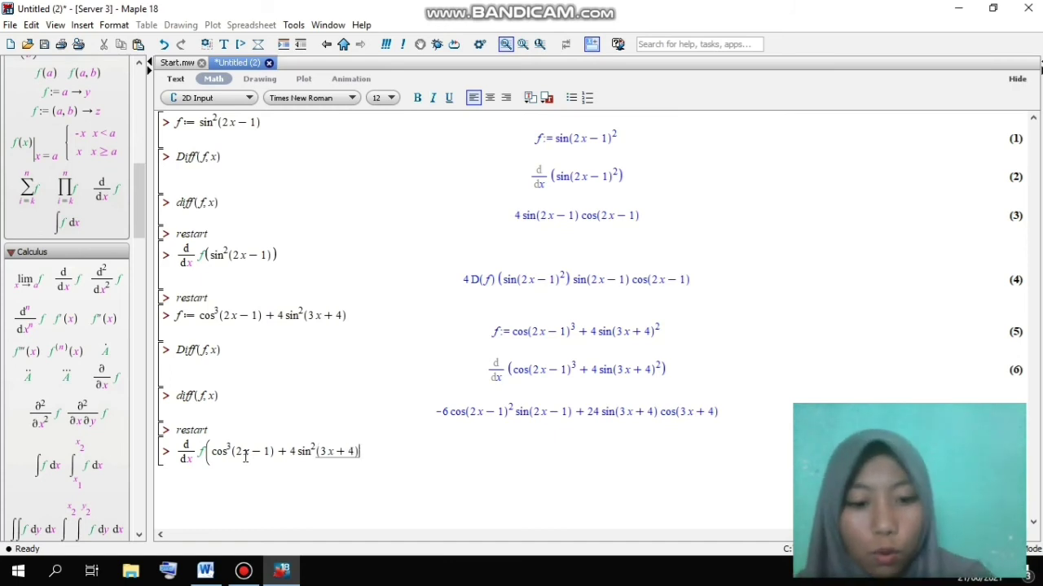
pyautogui.write(')')
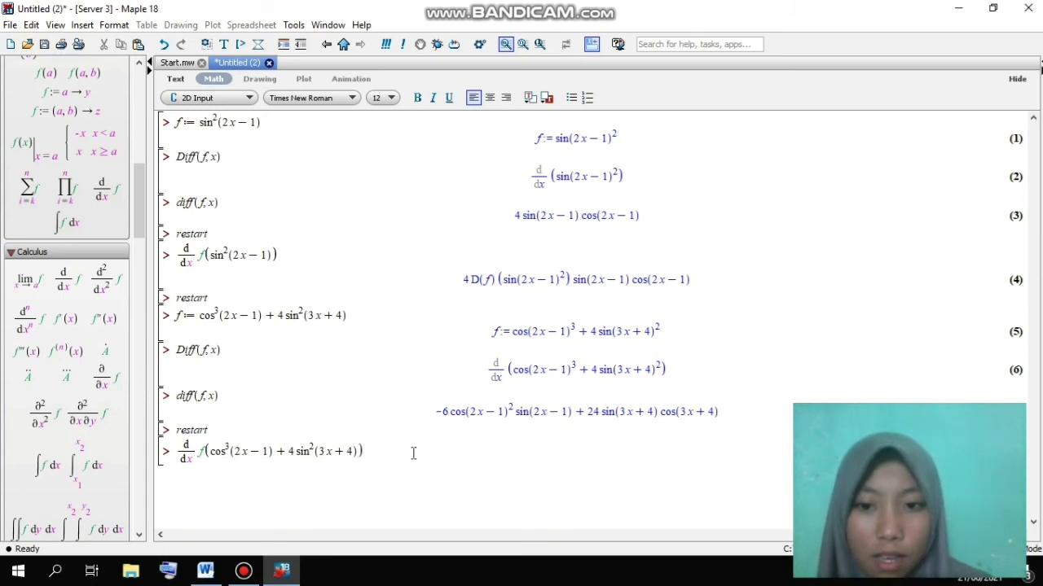
pyautogui.press('Return')
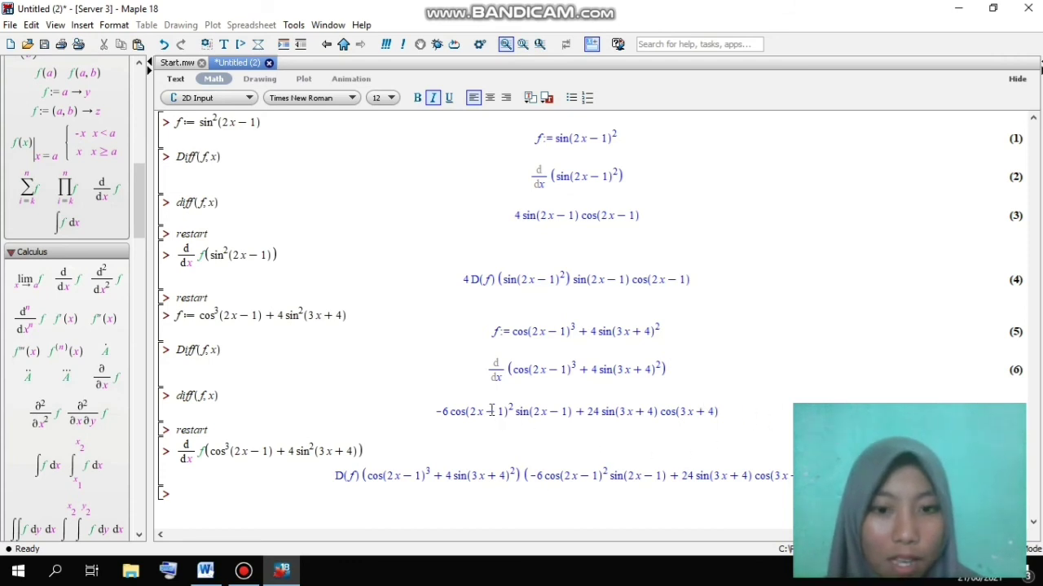
pyautogui.click(993, 9)
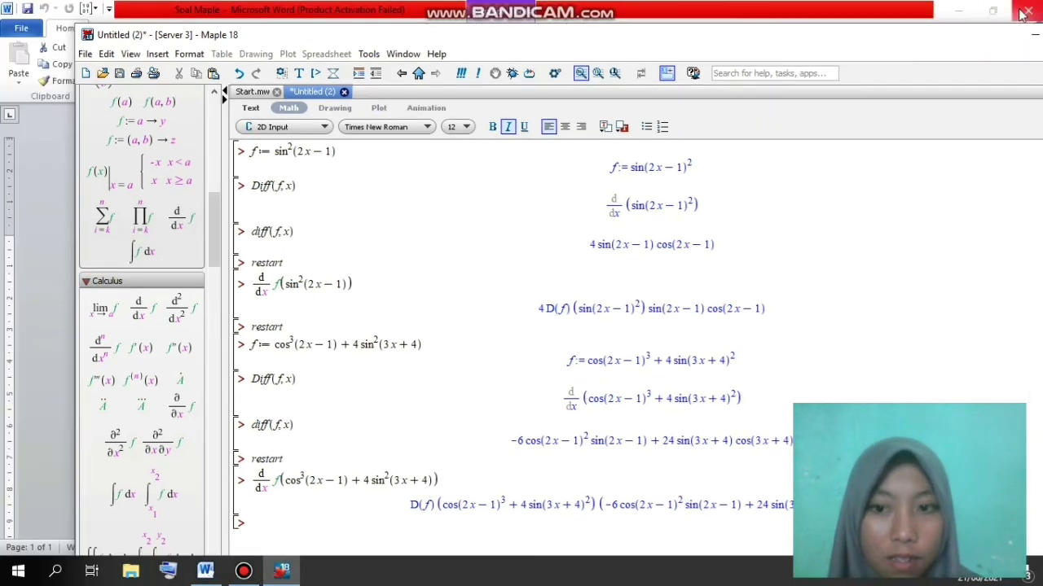
pyautogui.click(993, 11)
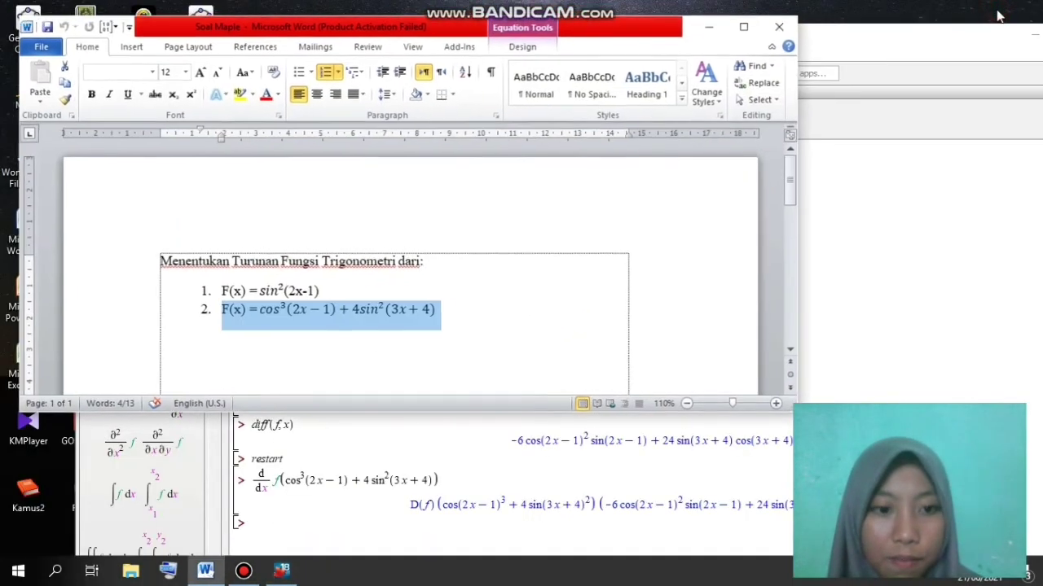
pyautogui.click(707, 32)
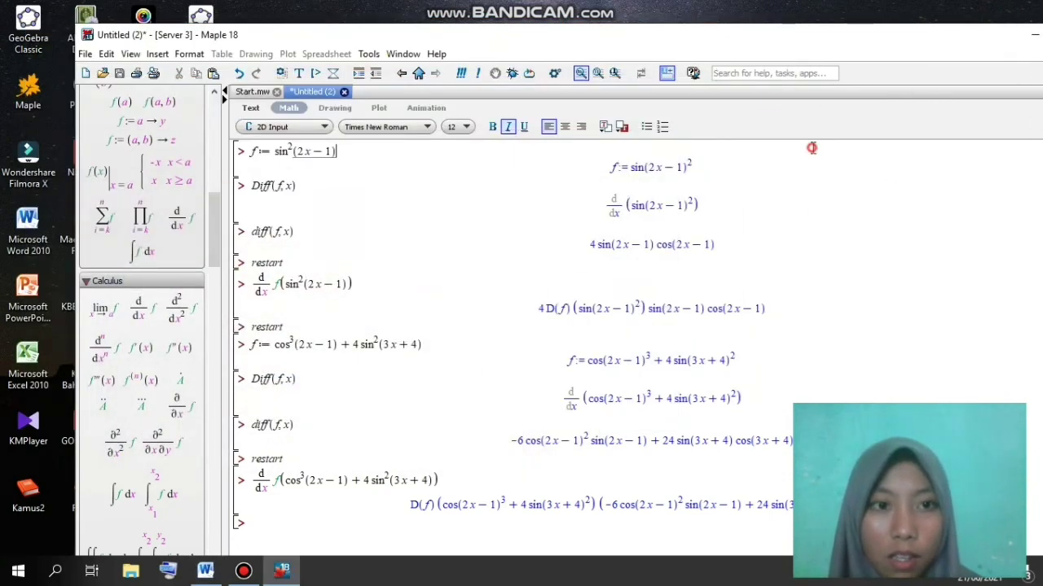
pyautogui.hotkey('shift', 'Left')
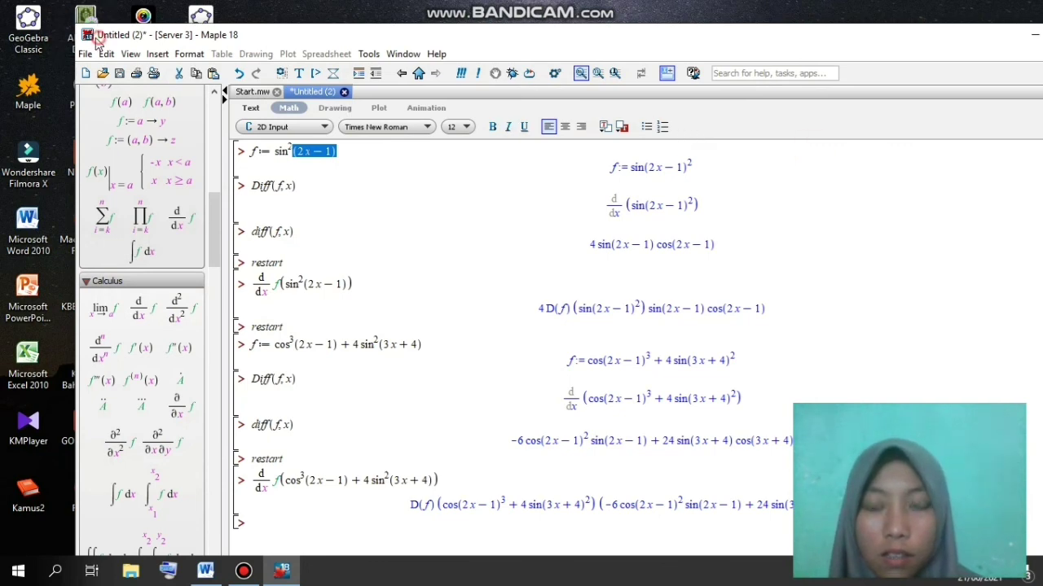
pyautogui.moveTo(100, 40); pyautogui.dragTo(0, 0)
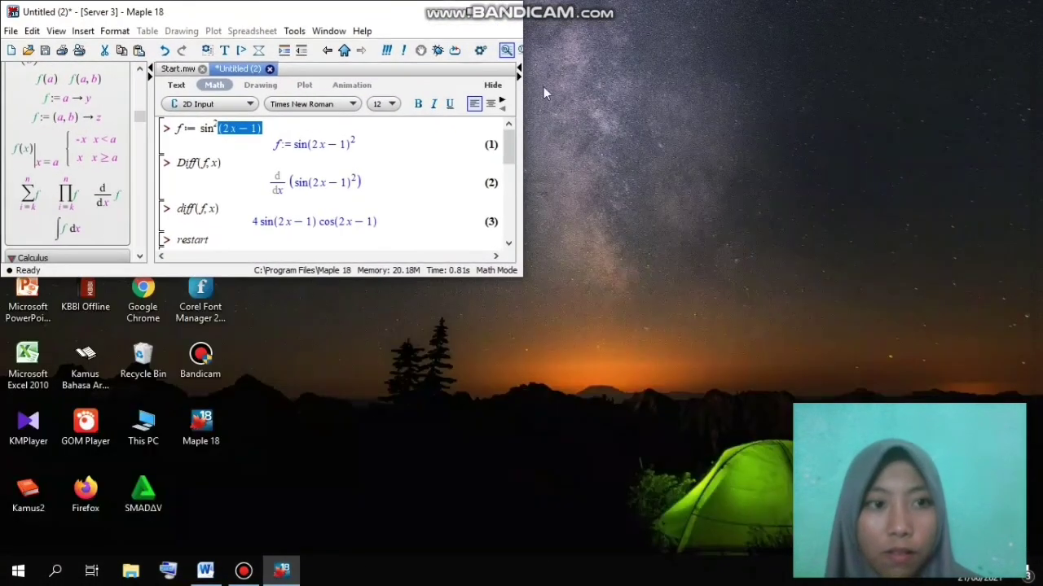
pyautogui.click(469, 15)
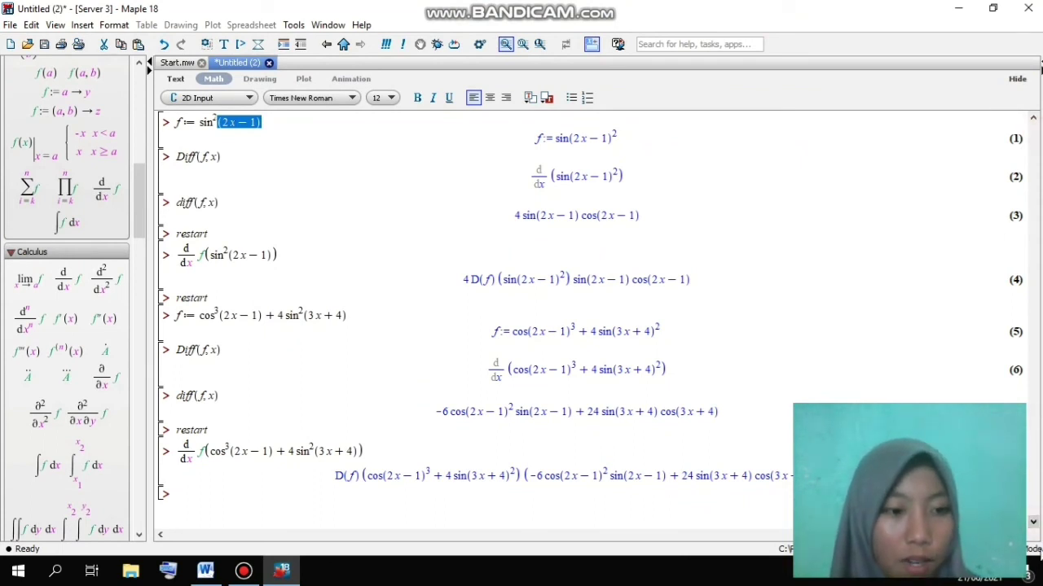
pyautogui.click(904, 269)
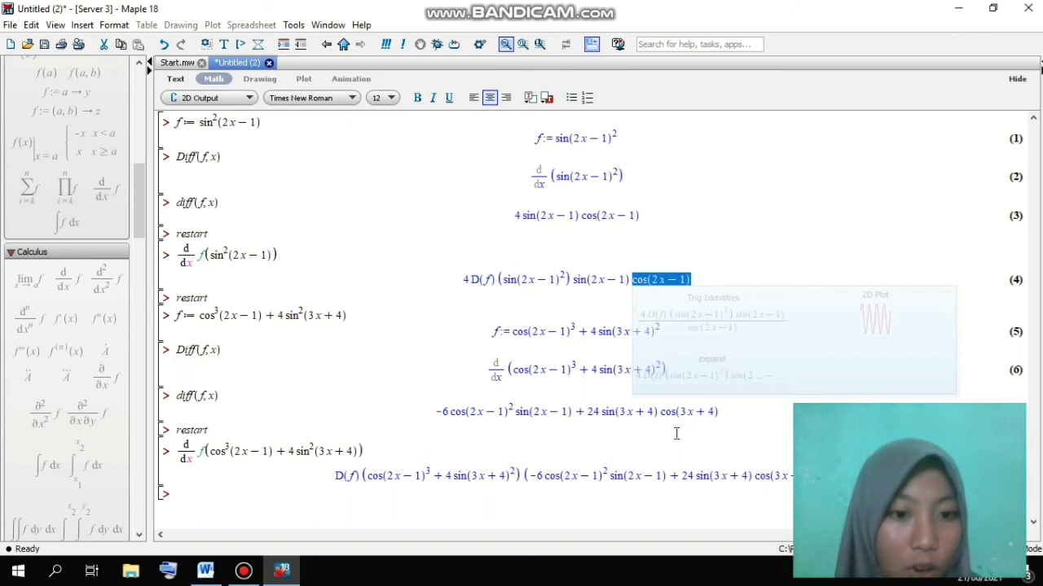
pyautogui.click(879, 254)
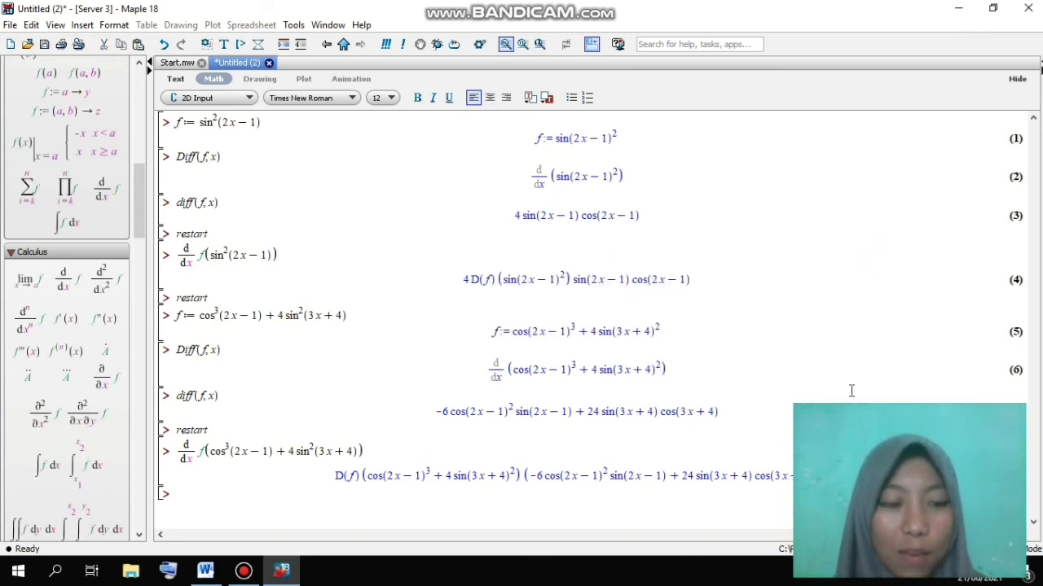